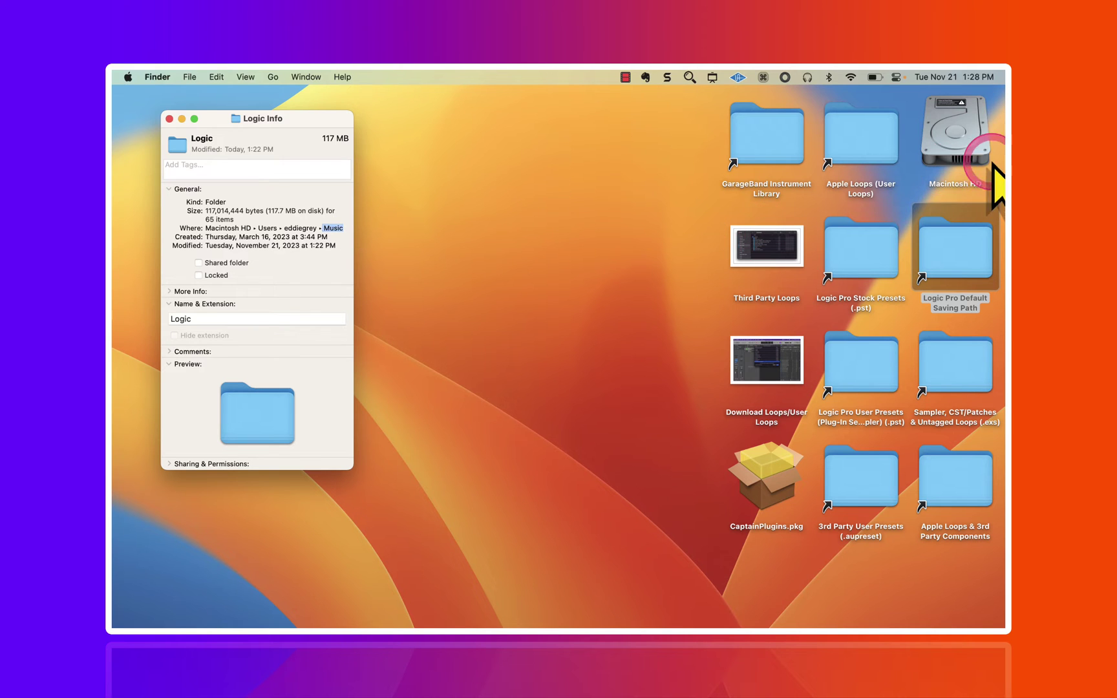
# - Open Macintosh HD, go into the Users folder and expand the home folder
pyautogui.click(956, 137)
pyautogui.doubleClick(955, 137)
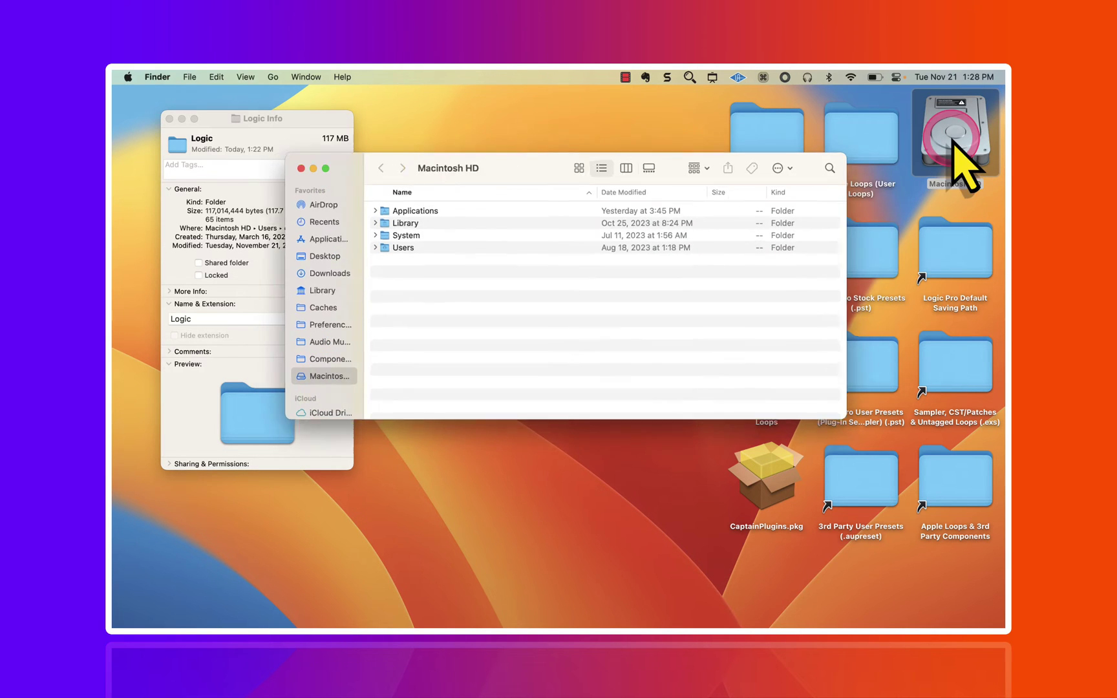
pyautogui.moveTo(581, 170); pyautogui.dragTo(628, 145)
pyautogui.doubleClick(510, 222)
pyautogui.scroll(10, 512, 228)
pyautogui.click(525, 221)
pyautogui.press('Left')
pyautogui.click(528, 233)
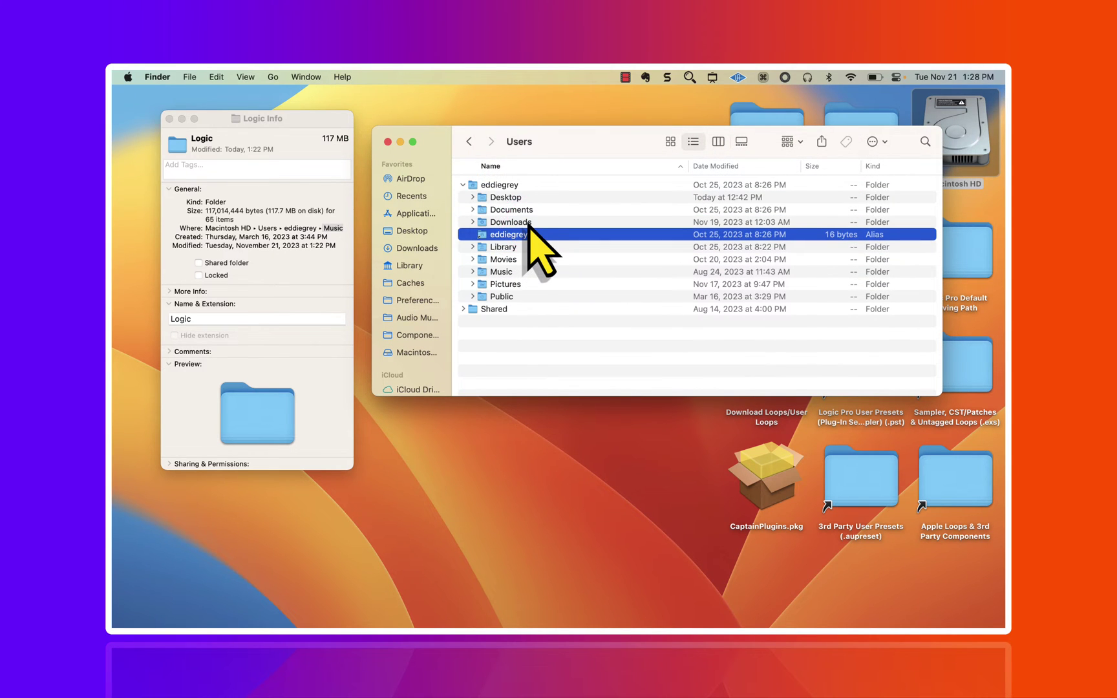
# - View the Logic folder inside the Music folder, and close that window and the Logic Info window
pyautogui.click(511, 271)
pyautogui.doubleClick(510, 272)
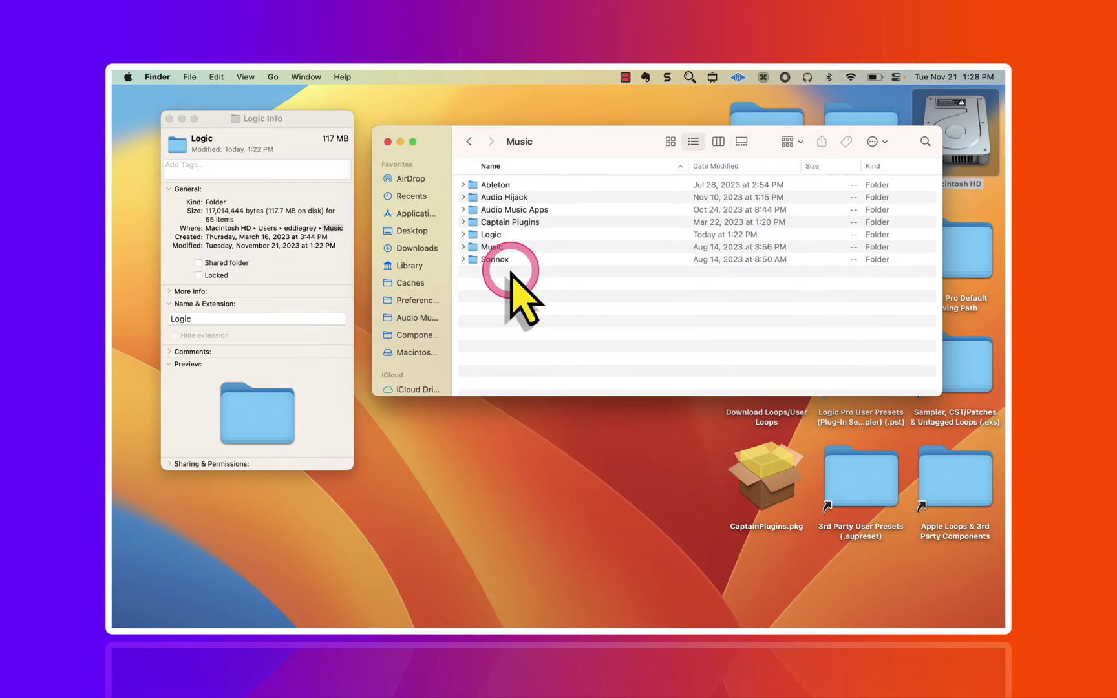
pyautogui.doubleClick(514, 234)
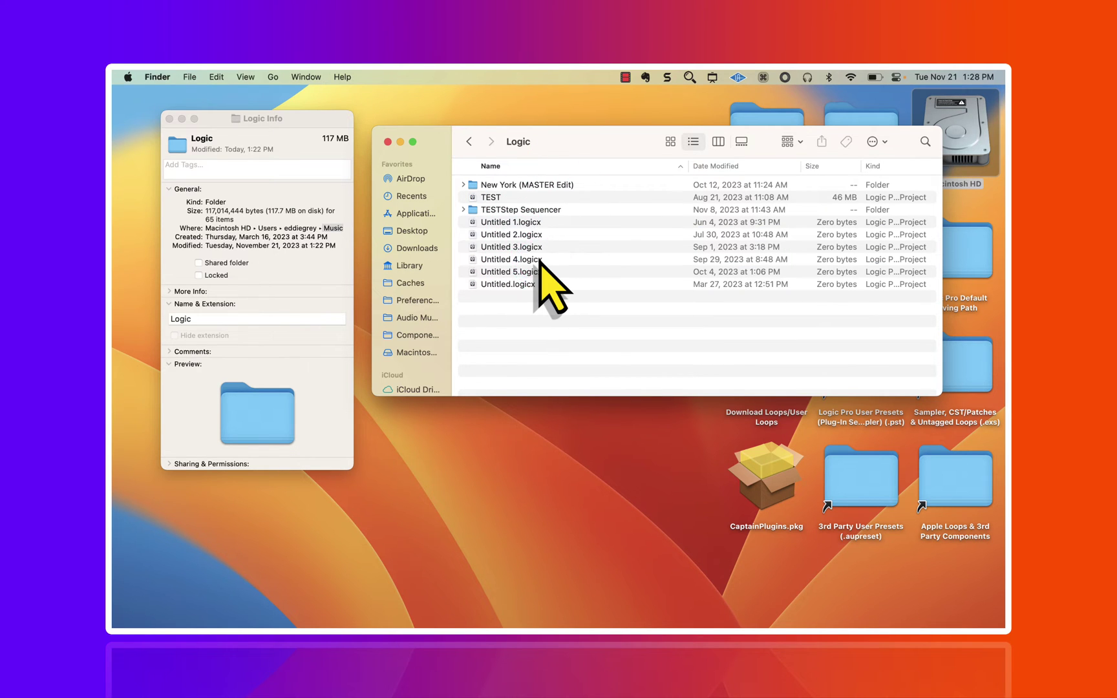
pyautogui.click(387, 141)
pyautogui.click(169, 118)
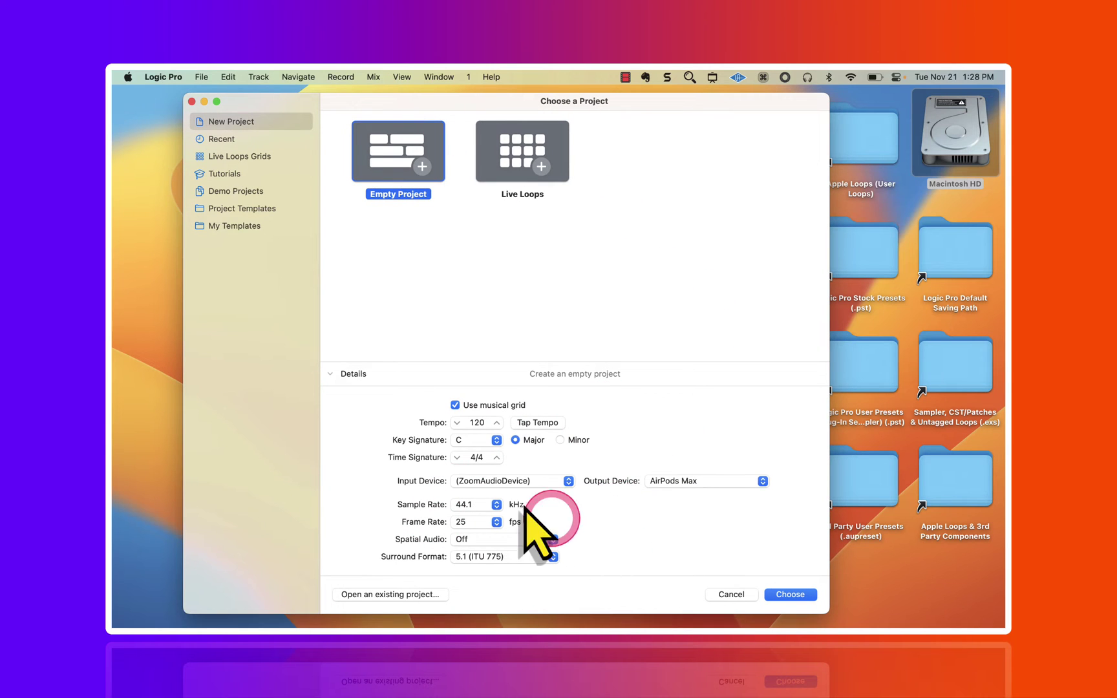
# - Create an empty project with a tapped tempo of 117 and one Mic or Line audio track
pyautogui.click(536, 424)
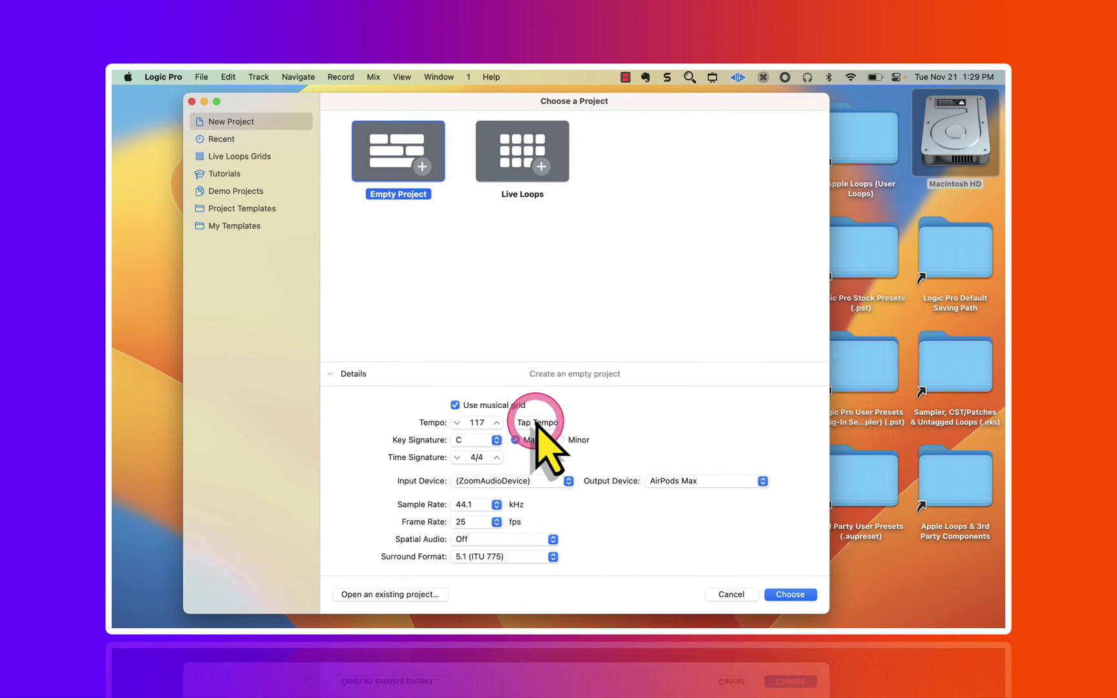
pyautogui.click(536, 425)
pyautogui.click(537, 425)
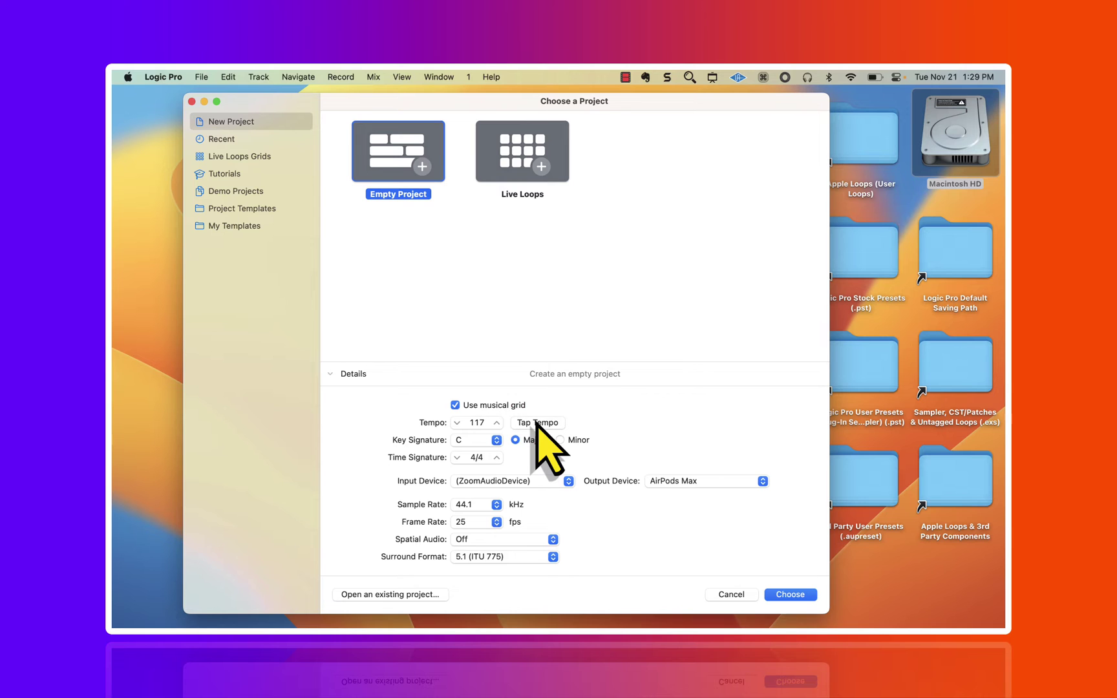
pyautogui.click(636, 488)
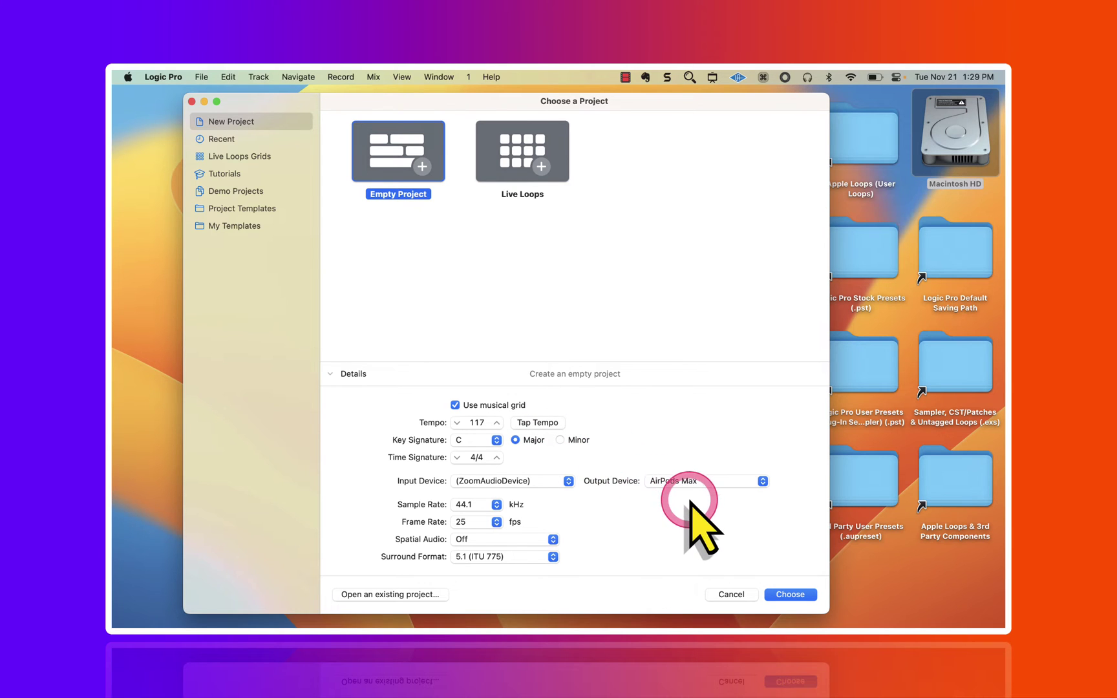
pyautogui.click(785, 594)
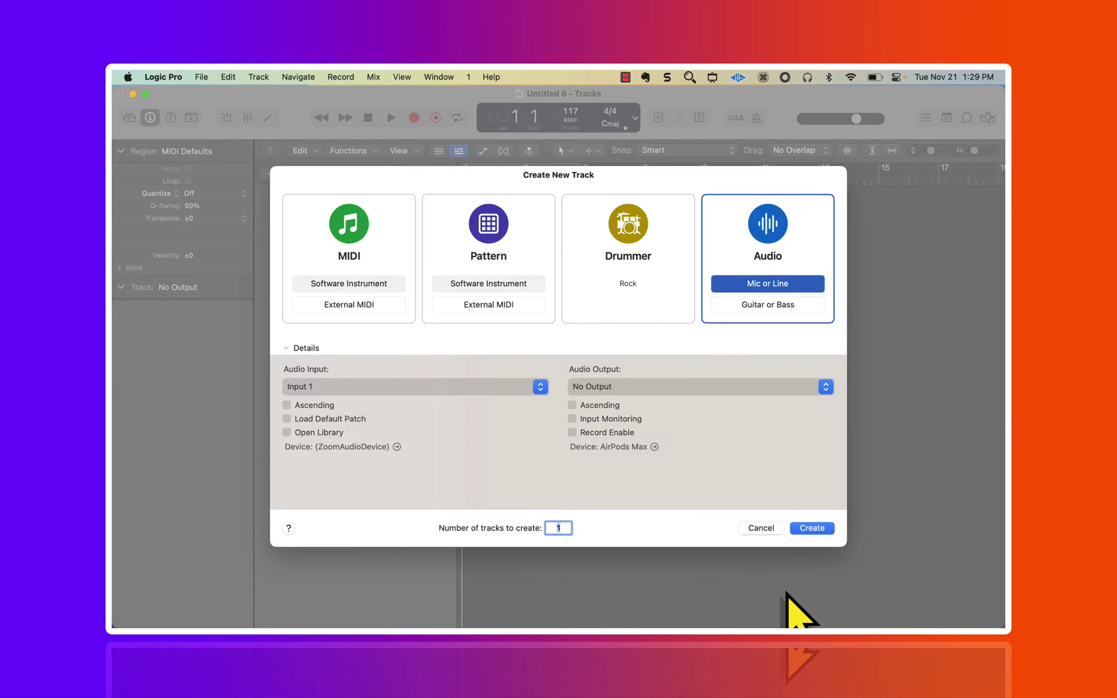
pyautogui.press('Return')
pyautogui.click(768, 597)
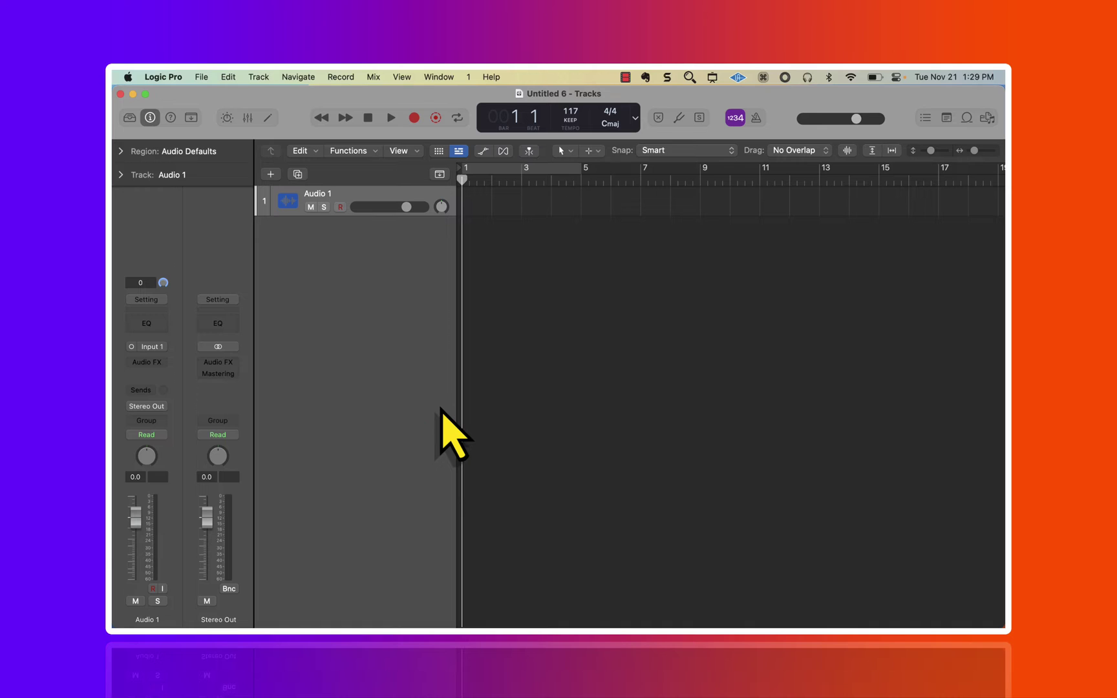
# - Save the project on the Desktop as TEST, organized as a folder
pyautogui.press('super+s')
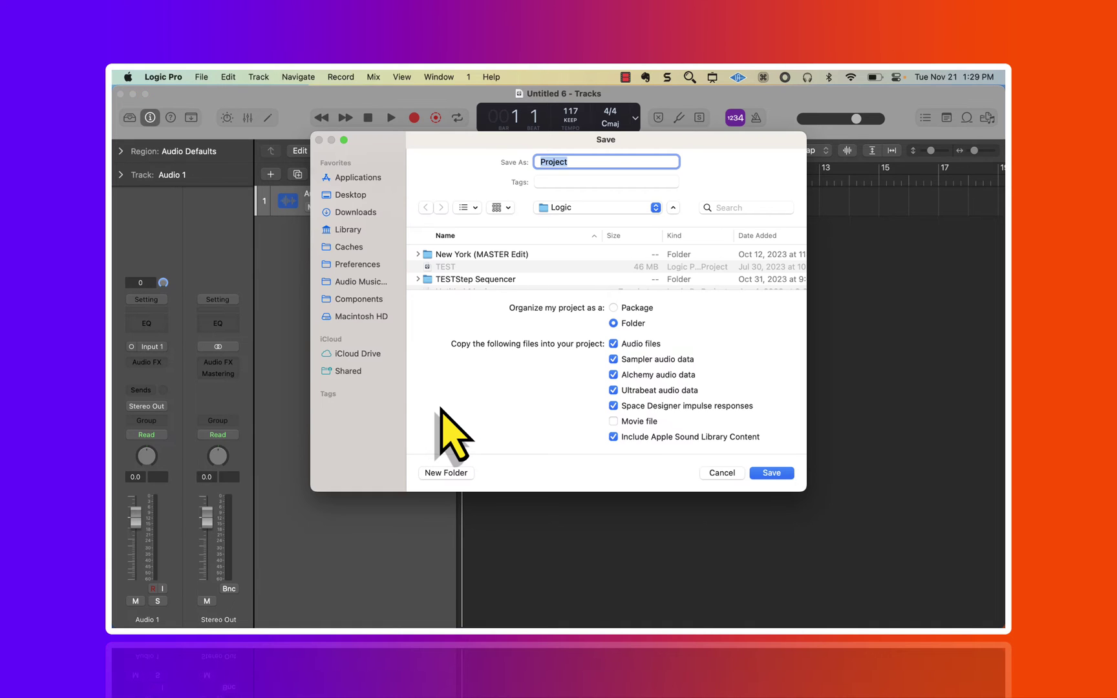
pyautogui.click(598, 208)
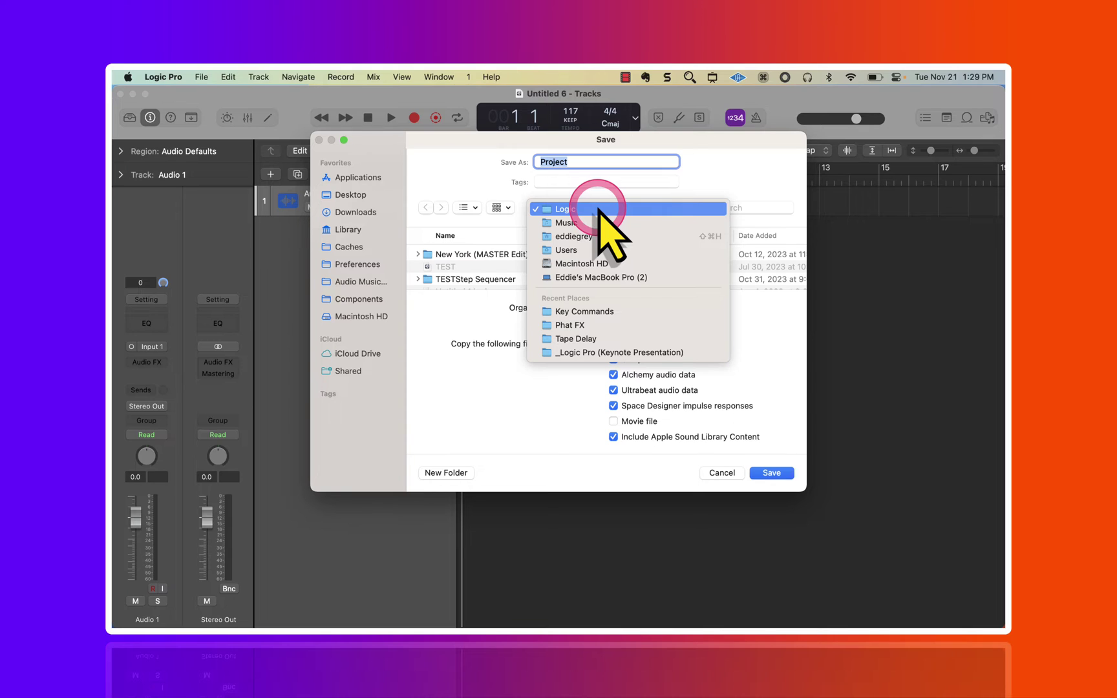
pyautogui.click(595, 262)
pyautogui.moveTo(596, 262); pyautogui.dragTo(582, 214)
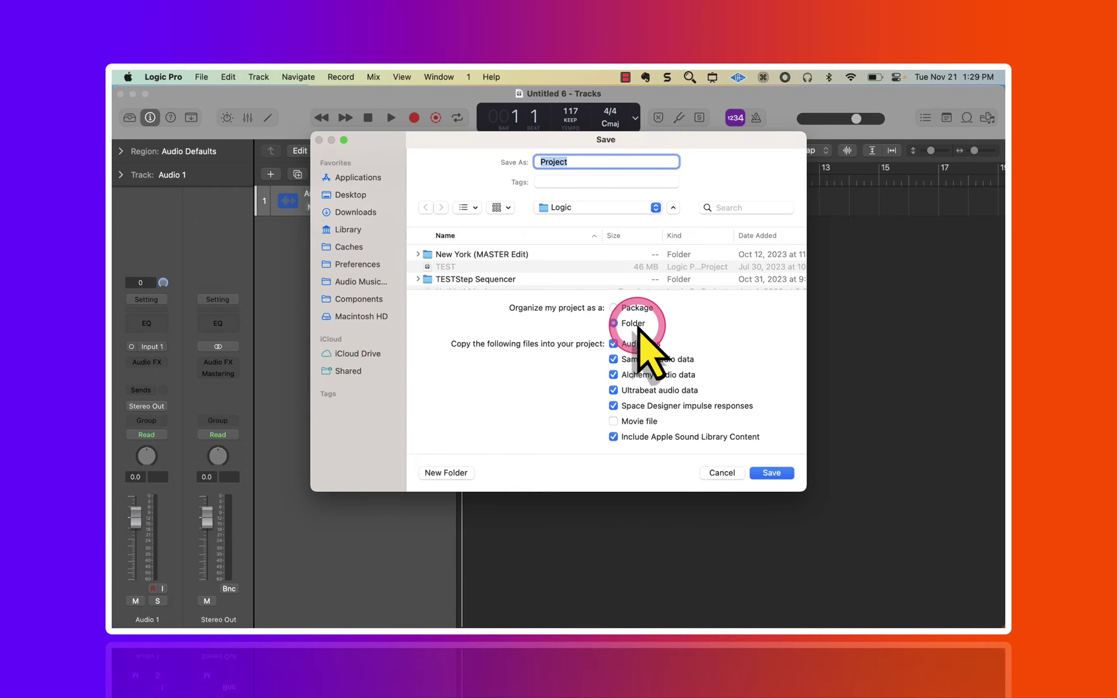
pyautogui.moveTo(638, 328); pyautogui.dragTo(684, 388)
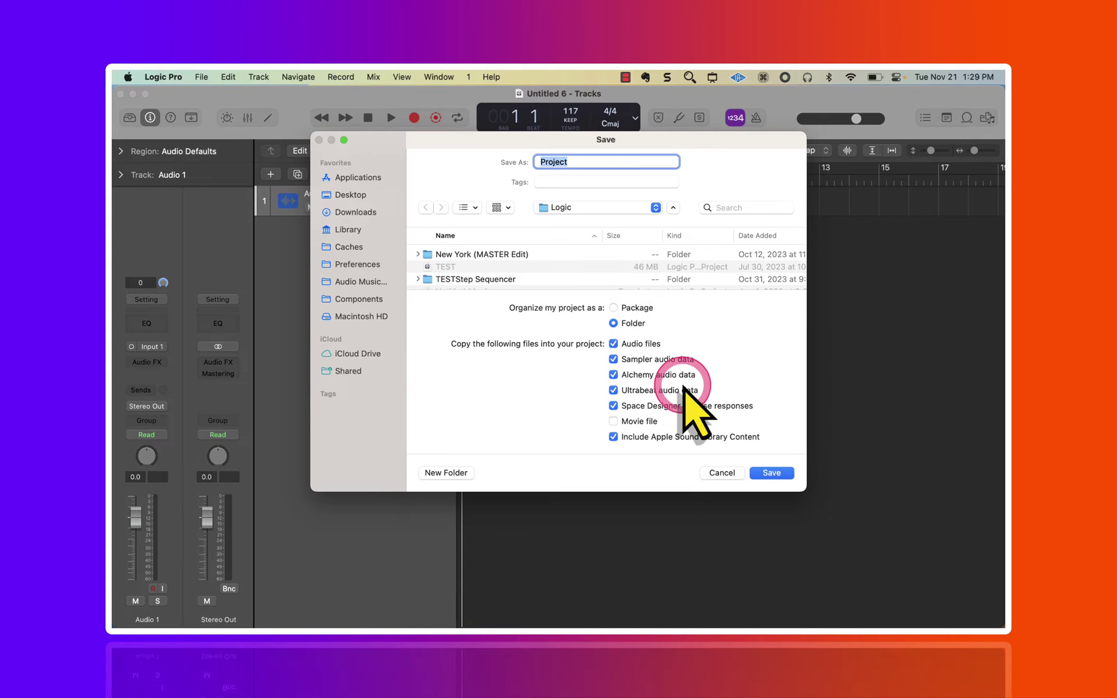
pyautogui.write('TEST')
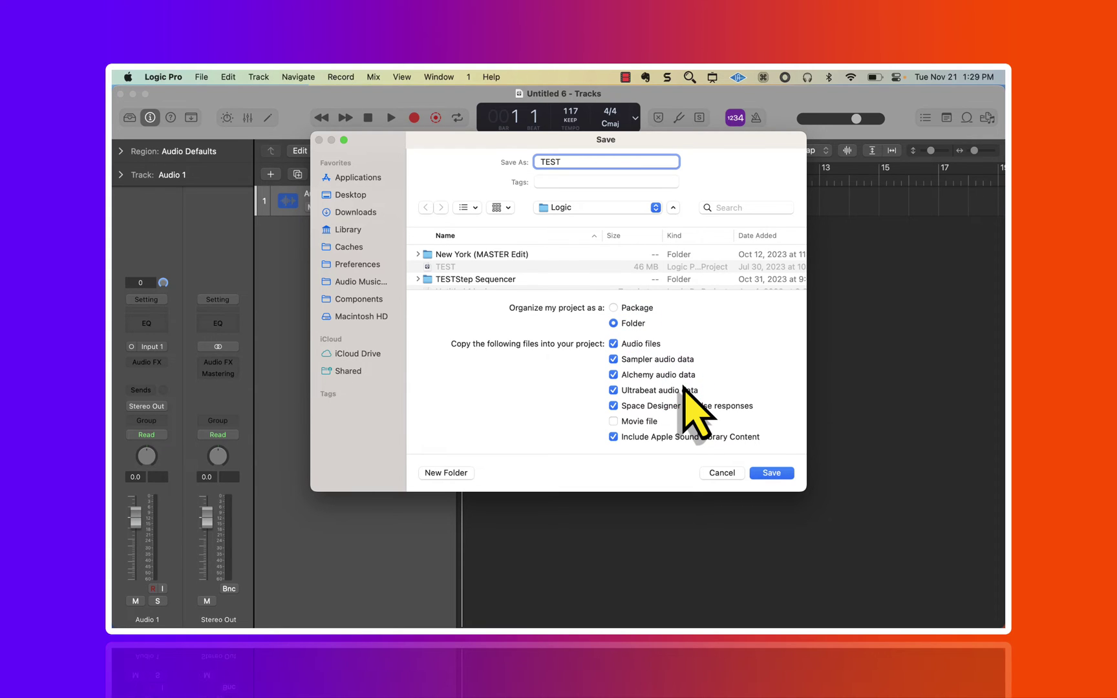
pyautogui.press('super+shift+d')
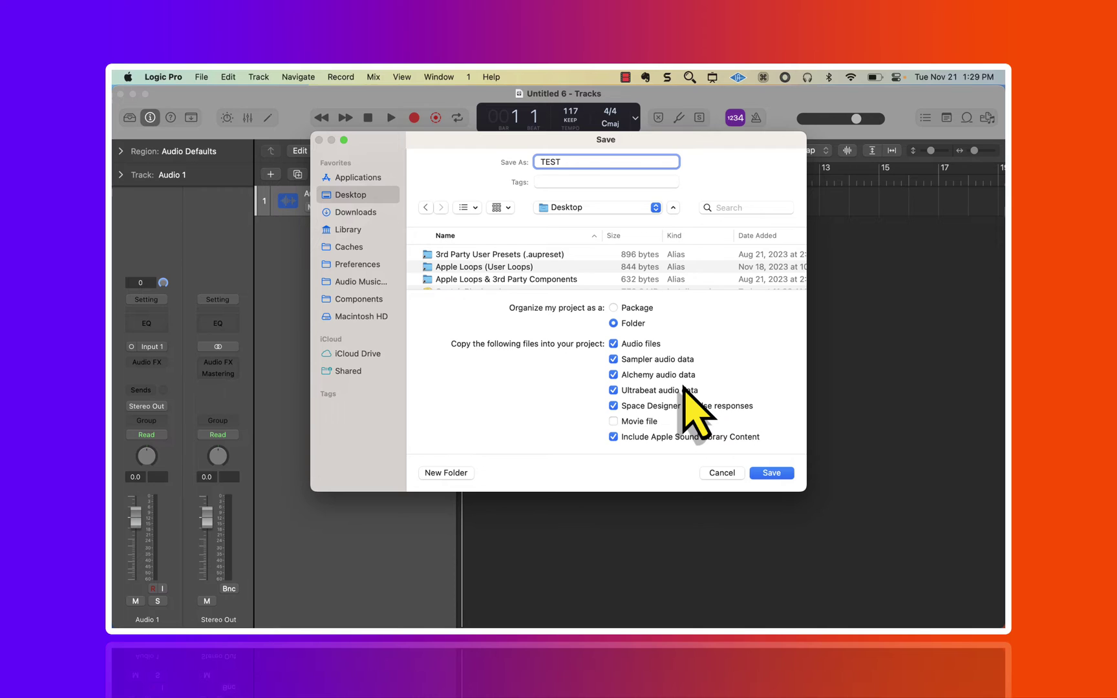
pyautogui.press('Return')
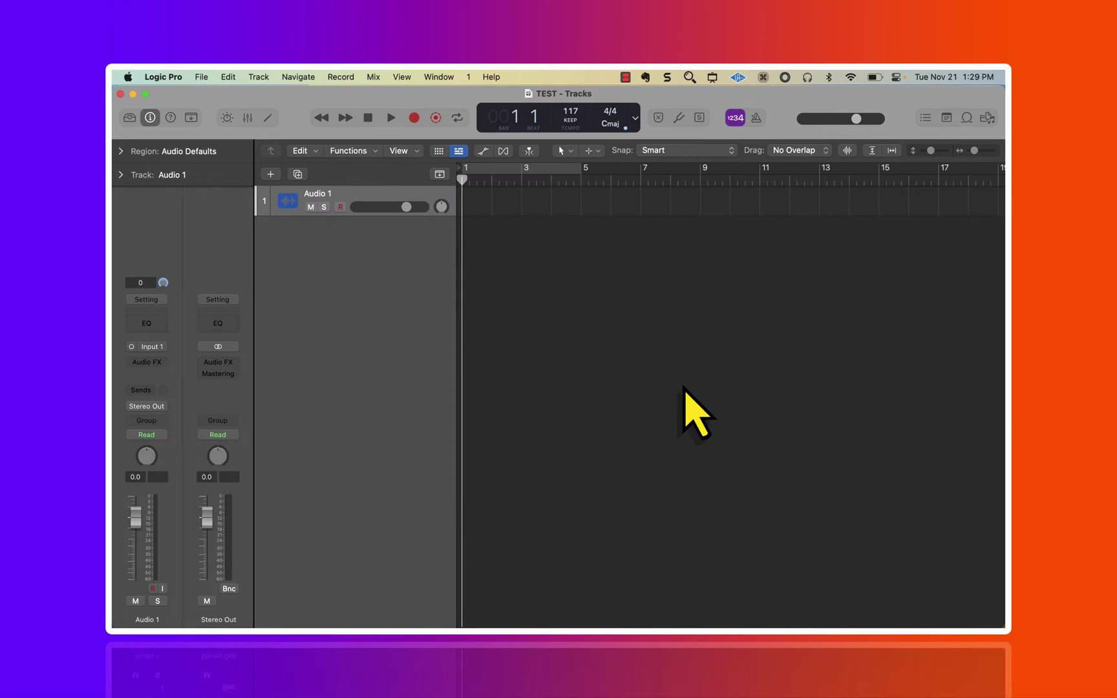
# - Save the TEST project three more times to build up backup versions
pyautogui.press('super+s')
pyautogui.press('super+s')
pyautogui.press('super+s')
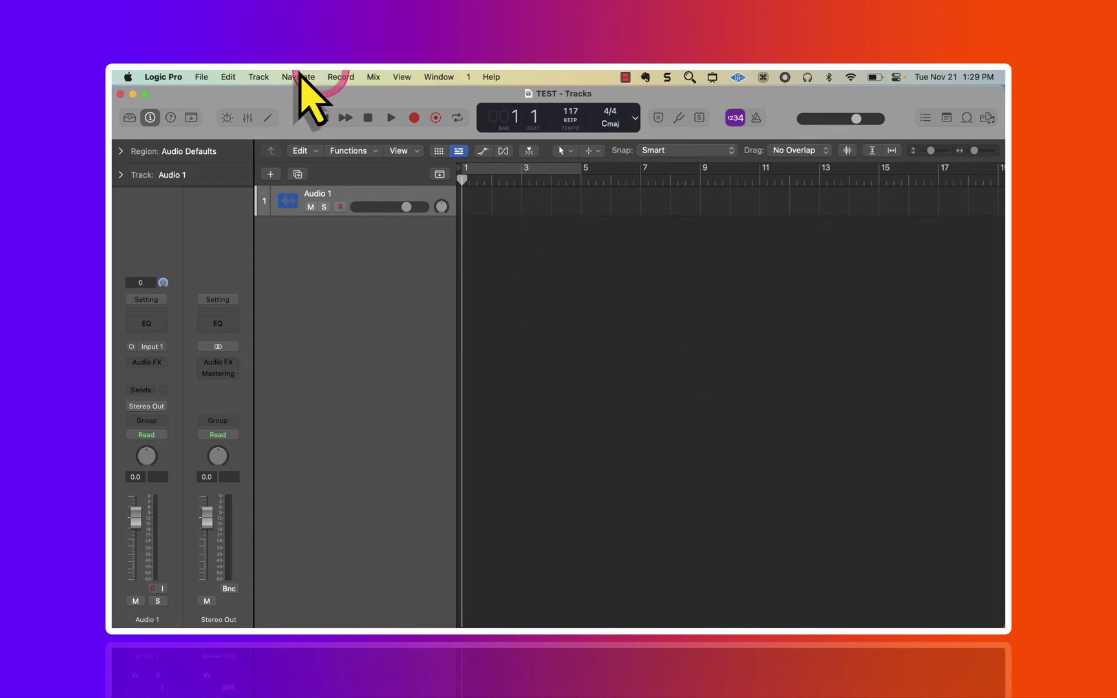
# - View the saved version and backups that the project can be reverted to, without reverting
pyautogui.click(214, 76)
pyautogui.click(523, 361)
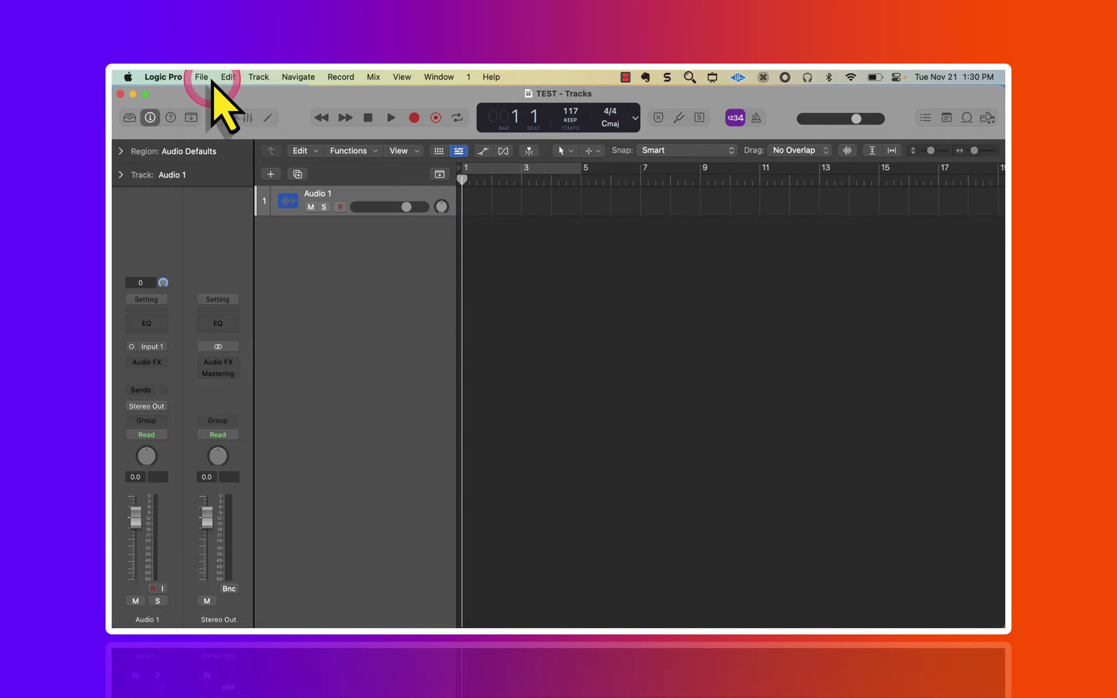
pyautogui.click(202, 76)
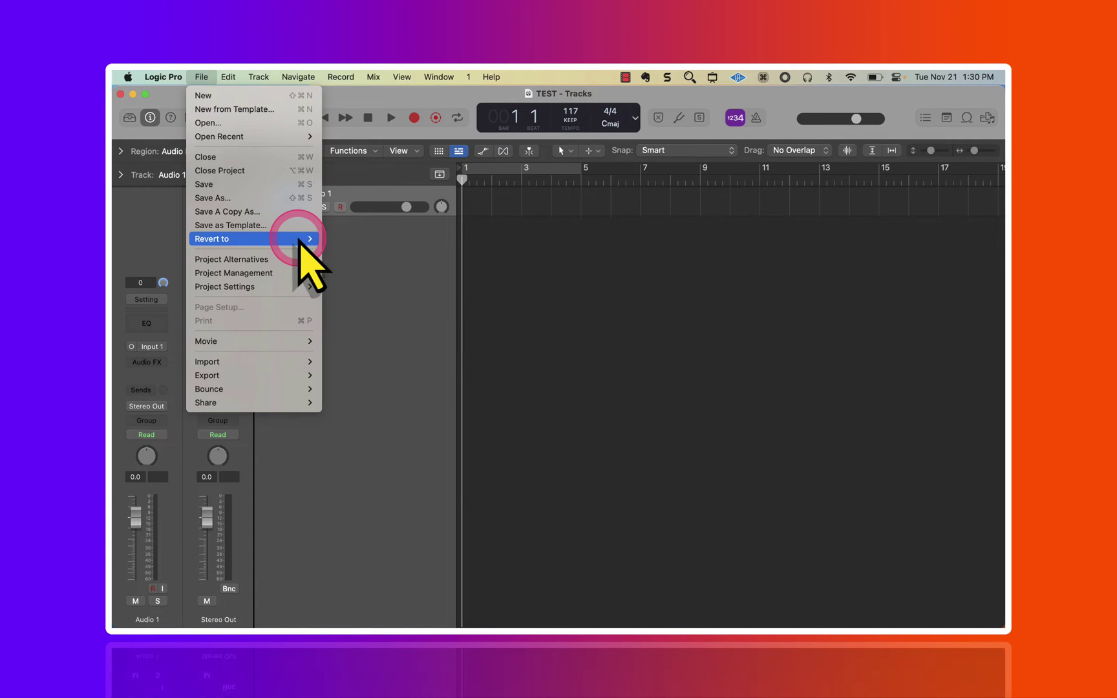
pyautogui.moveTo(298, 239)
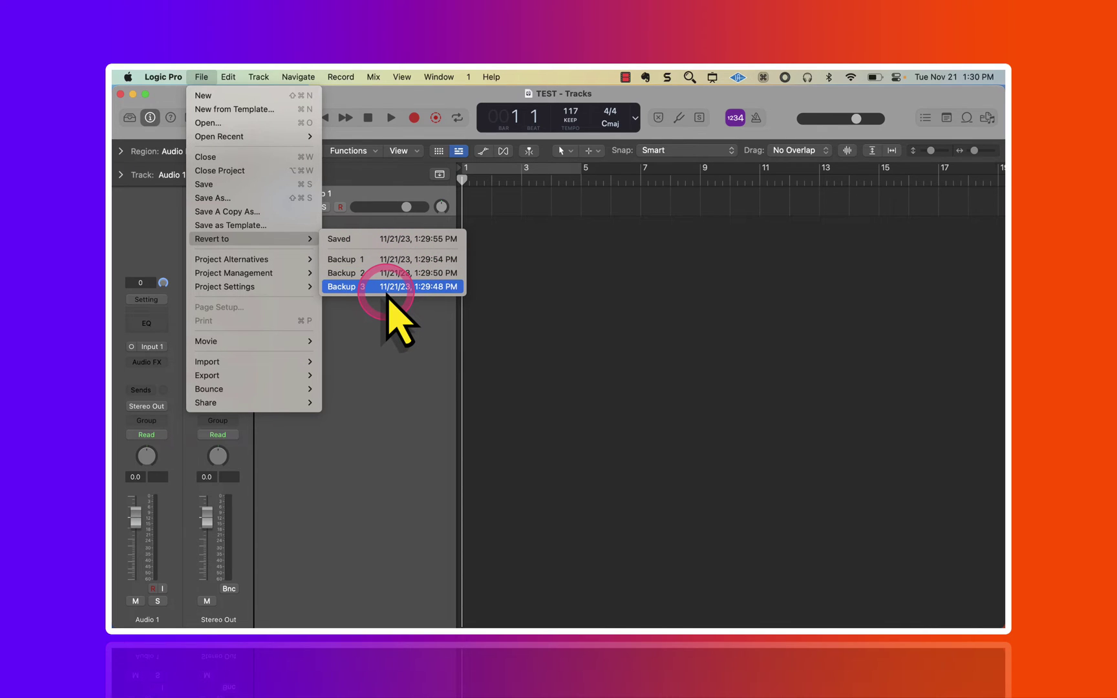
pyautogui.click(527, 360)
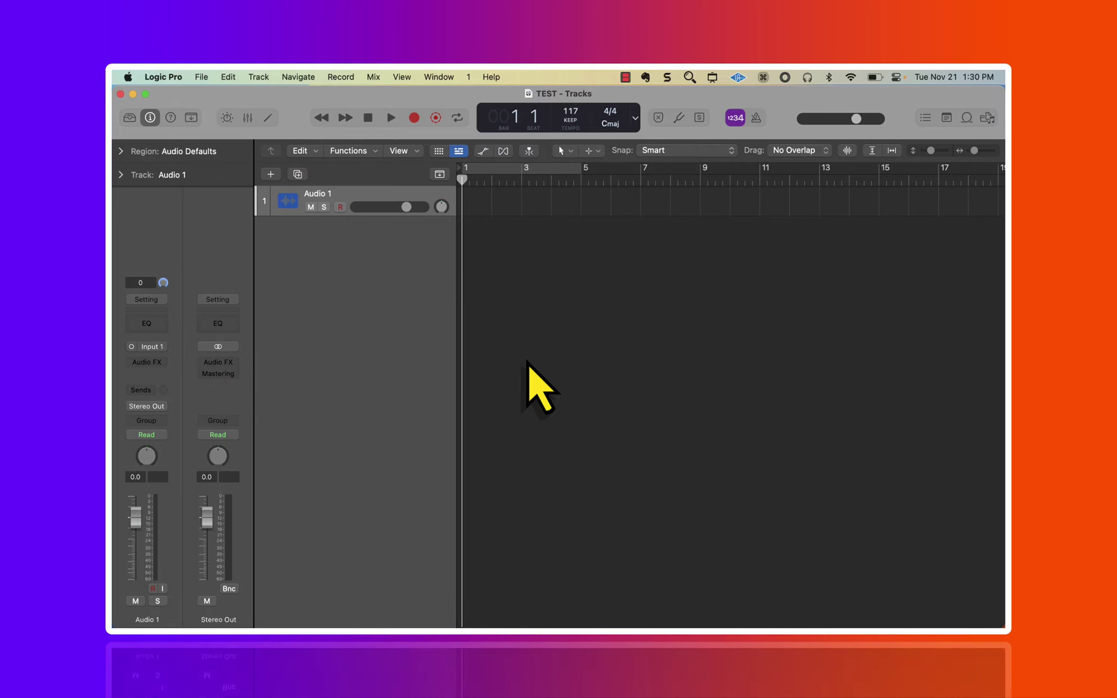
# - Set the project handling Auto Backup to Last 30 Alternative Versions in the application settings
pyautogui.press('super+comma')
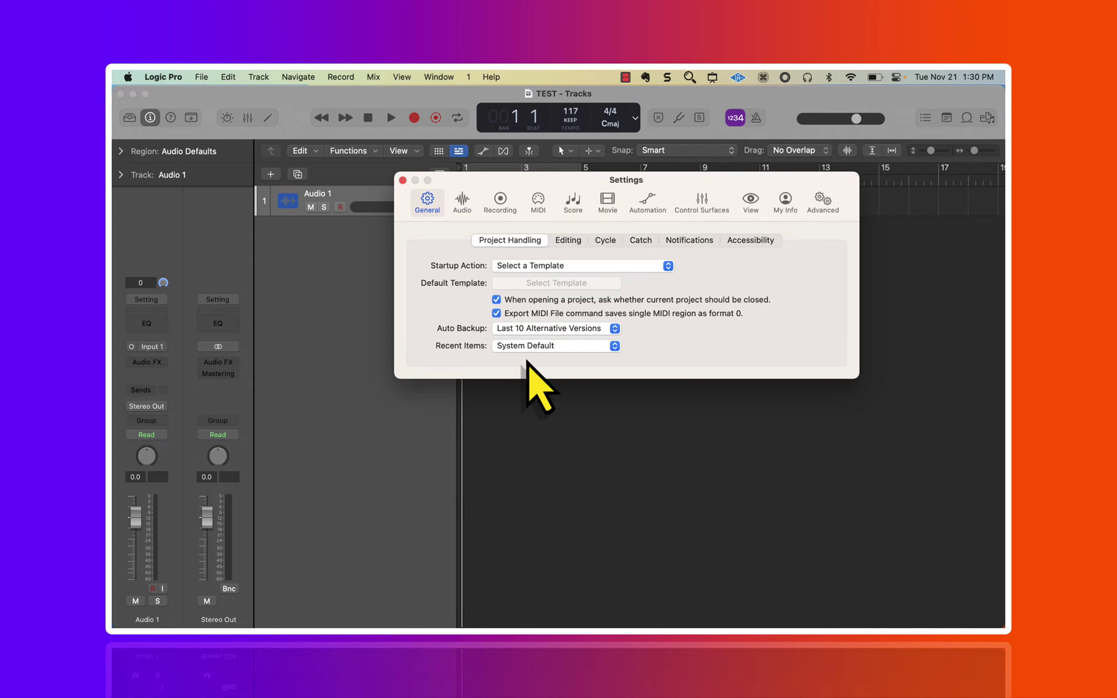
pyautogui.moveTo(657, 182); pyautogui.dragTo(551, 238)
pyautogui.click(417, 386)
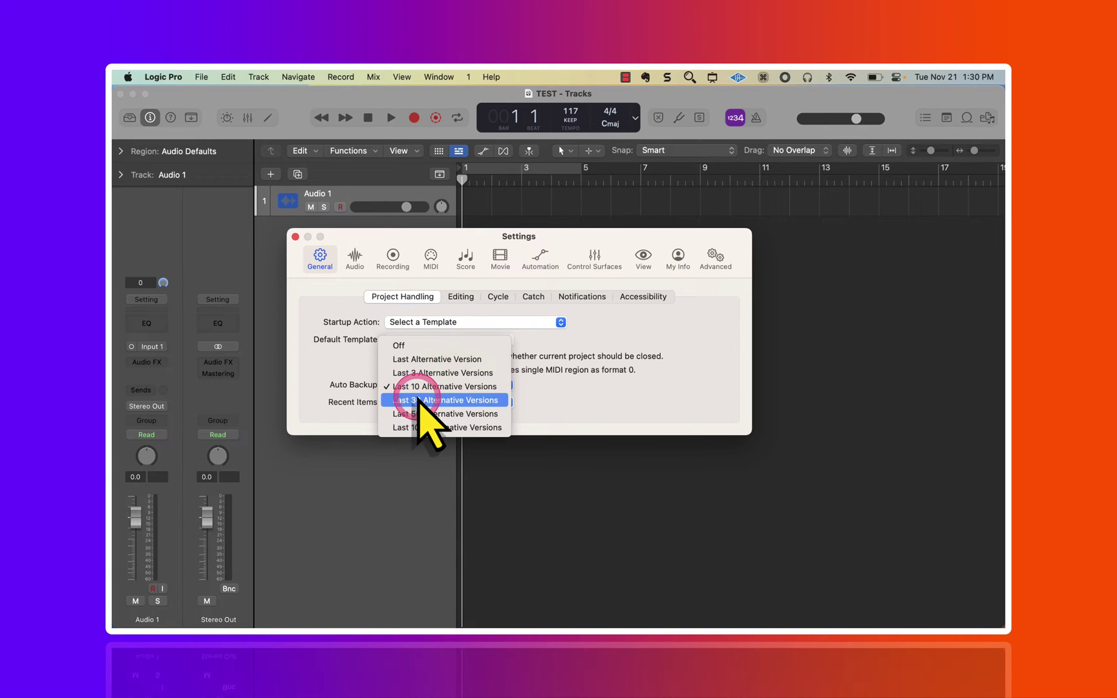
pyautogui.click(419, 400)
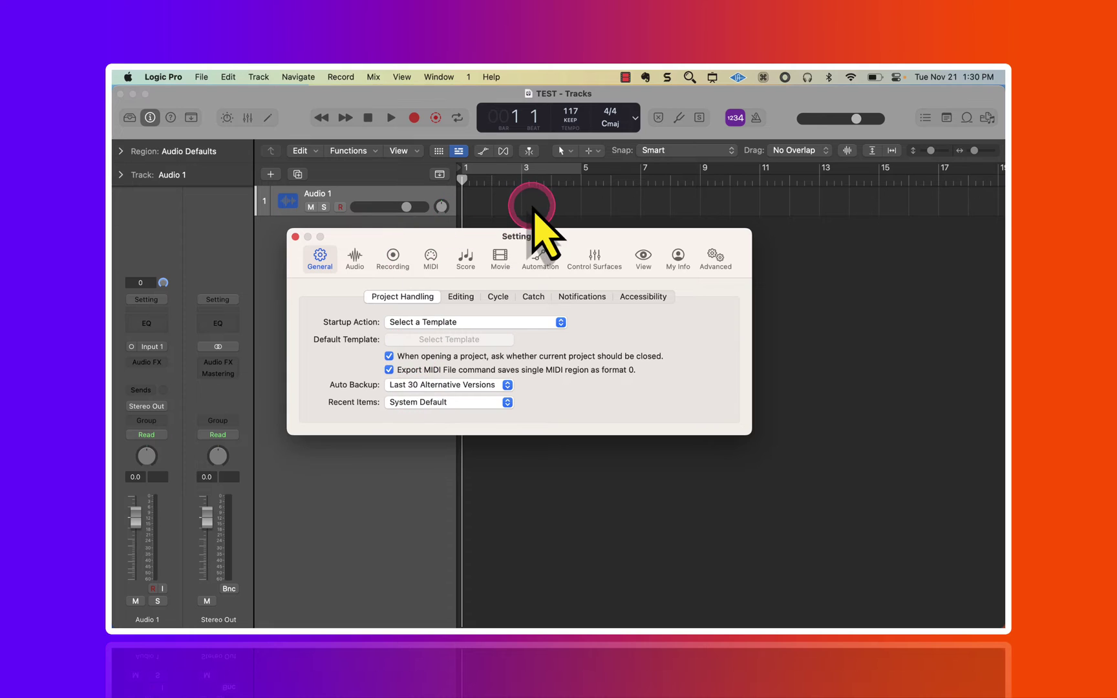
# - Save the TEST project again and check the backups it can be reverted to
pyautogui.click(531, 205)
pyautogui.press('super+s')
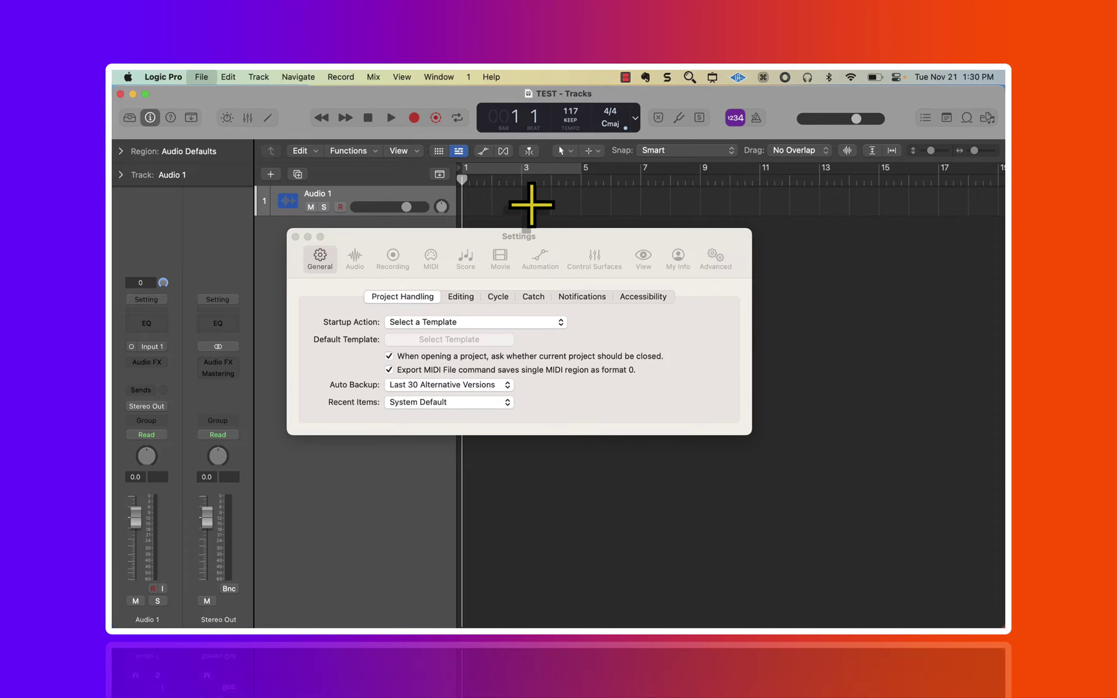
pyautogui.click(202, 77)
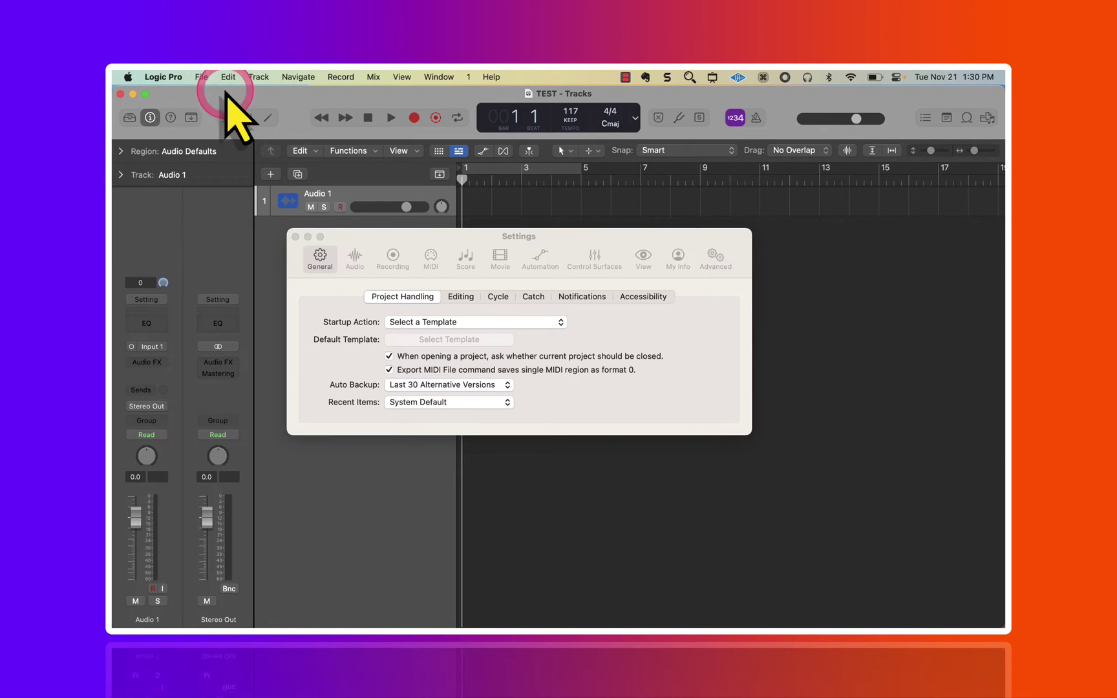
pyautogui.moveTo(203, 79); pyautogui.dragTo(521, 352)
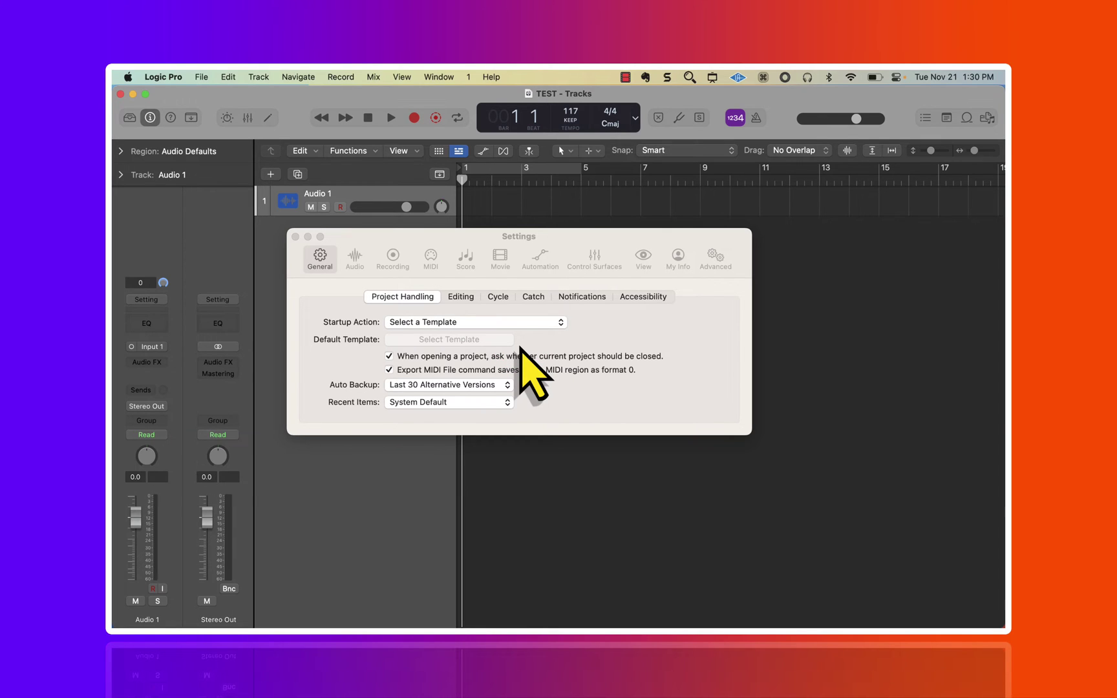
# - Review the Startup Action options, including Create New Empty Project and Create New Project Using Default Template
pyautogui.moveTo(521, 349); pyautogui.dragTo(370, 323)
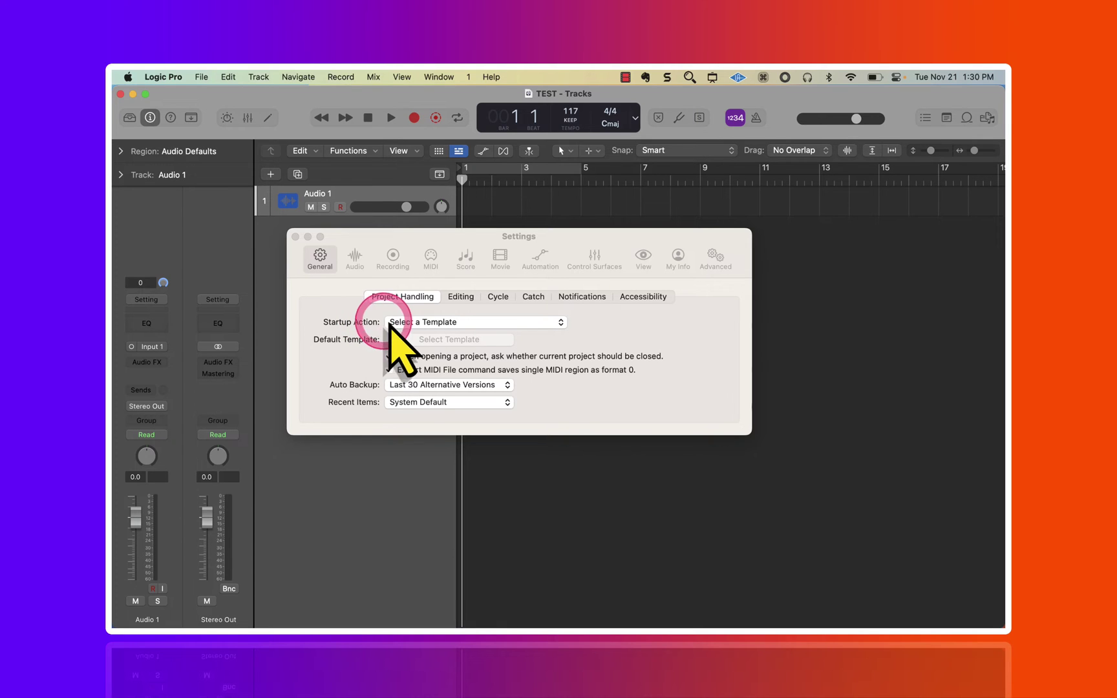
pyautogui.click(419, 322)
pyautogui.moveTo(419, 325); pyautogui.dragTo(521, 343)
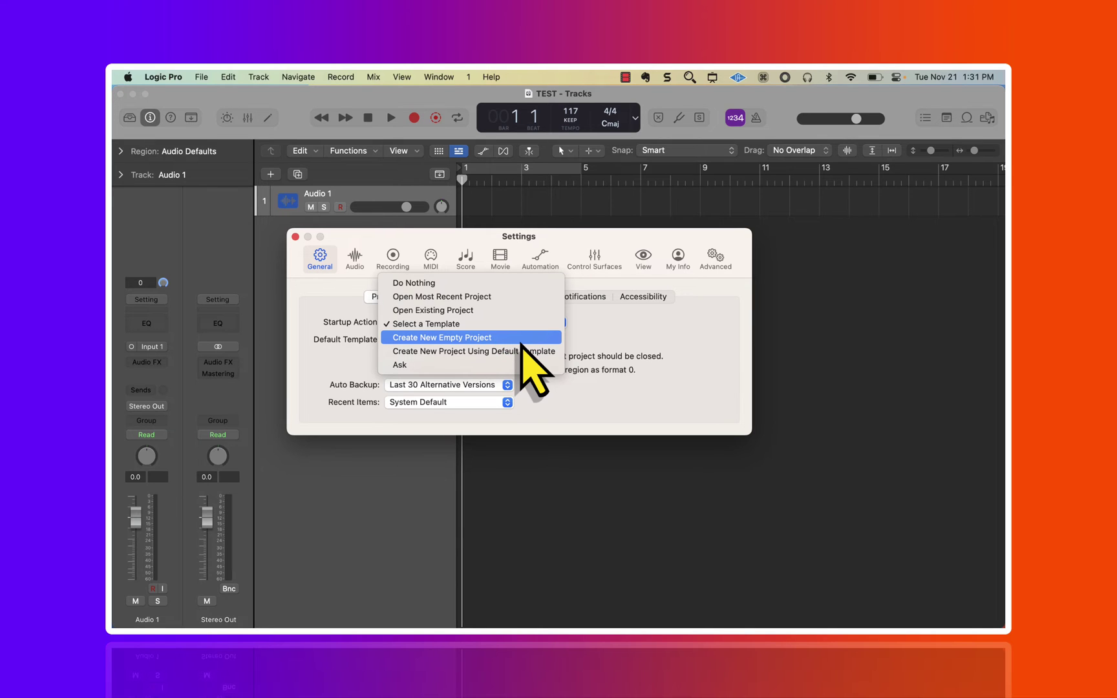
pyautogui.moveTo(521, 343); pyautogui.dragTo(461, 359)
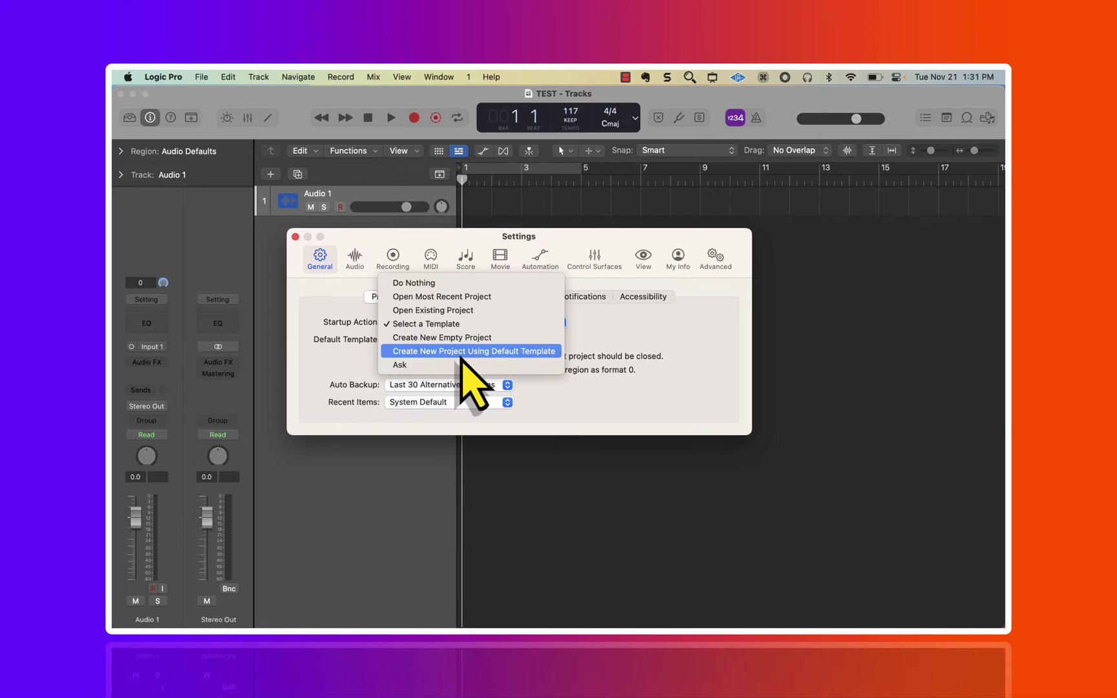
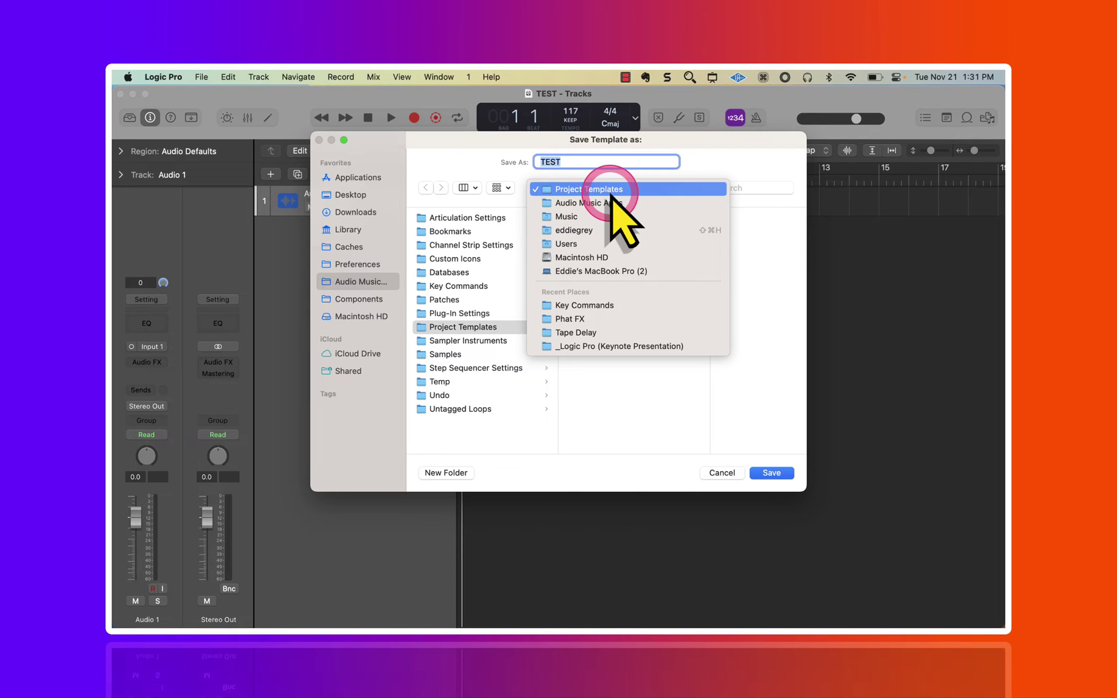
# - Leave the template dialog without saving and create a new project alternative named TEST (2)
pyautogui.click(721, 475)
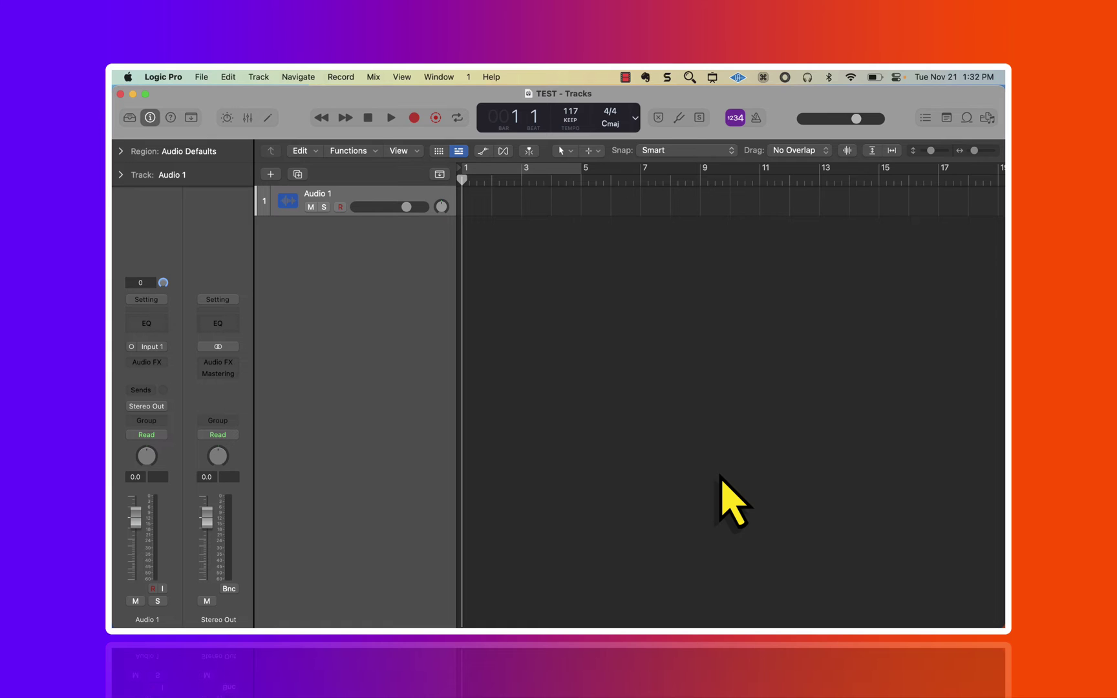
pyautogui.click(201, 76)
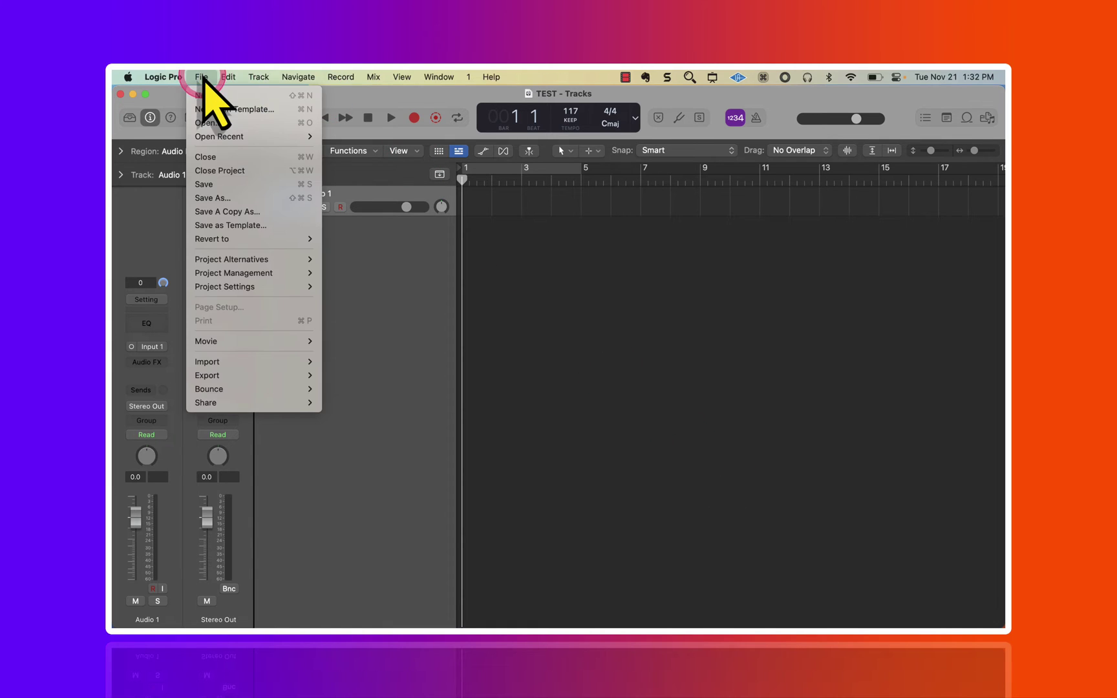
pyautogui.click(286, 259)
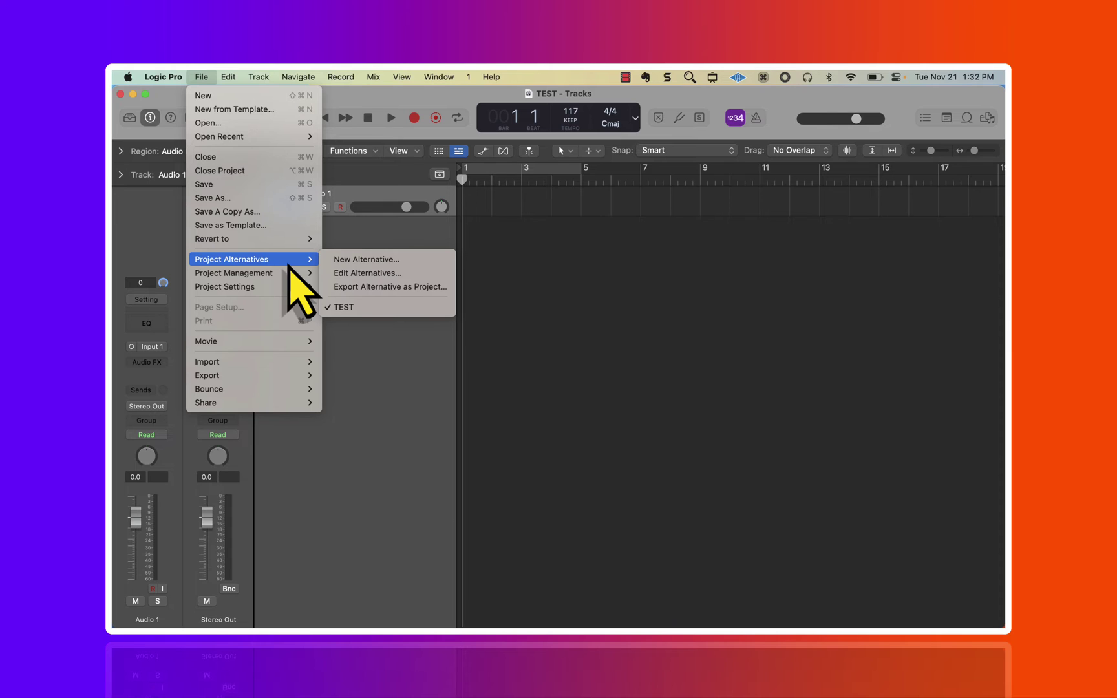
pyautogui.click(366, 260)
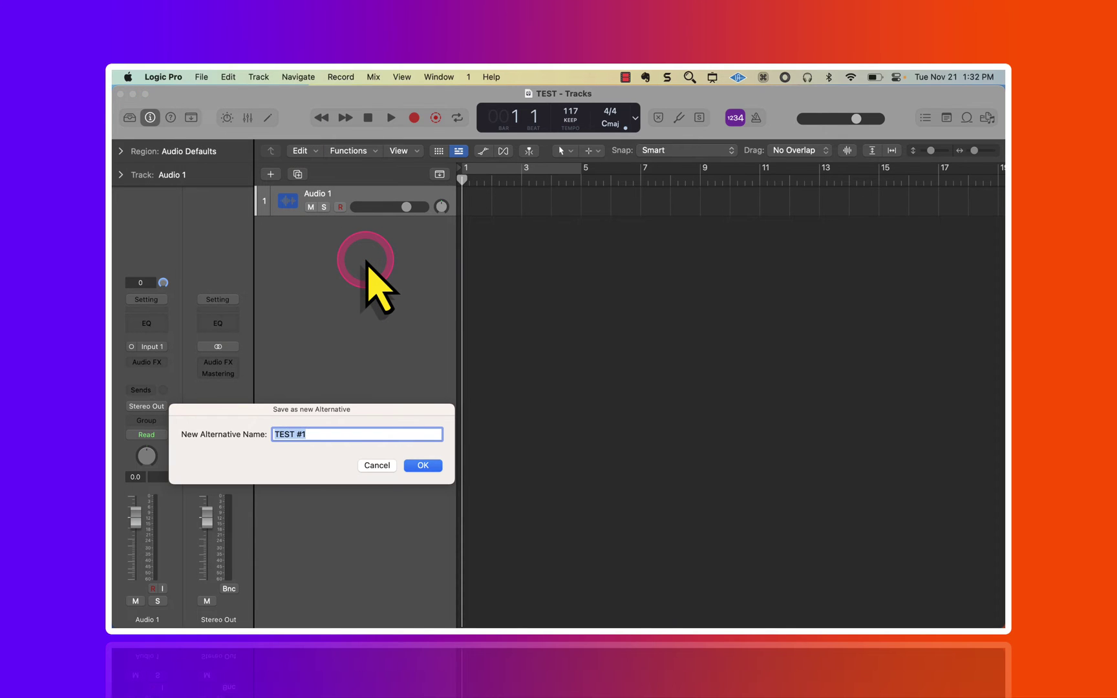
pyautogui.press('Right')
pyautogui.press('BackSpace')
pyautogui.press('BackSpace')
pyautogui.write('(')
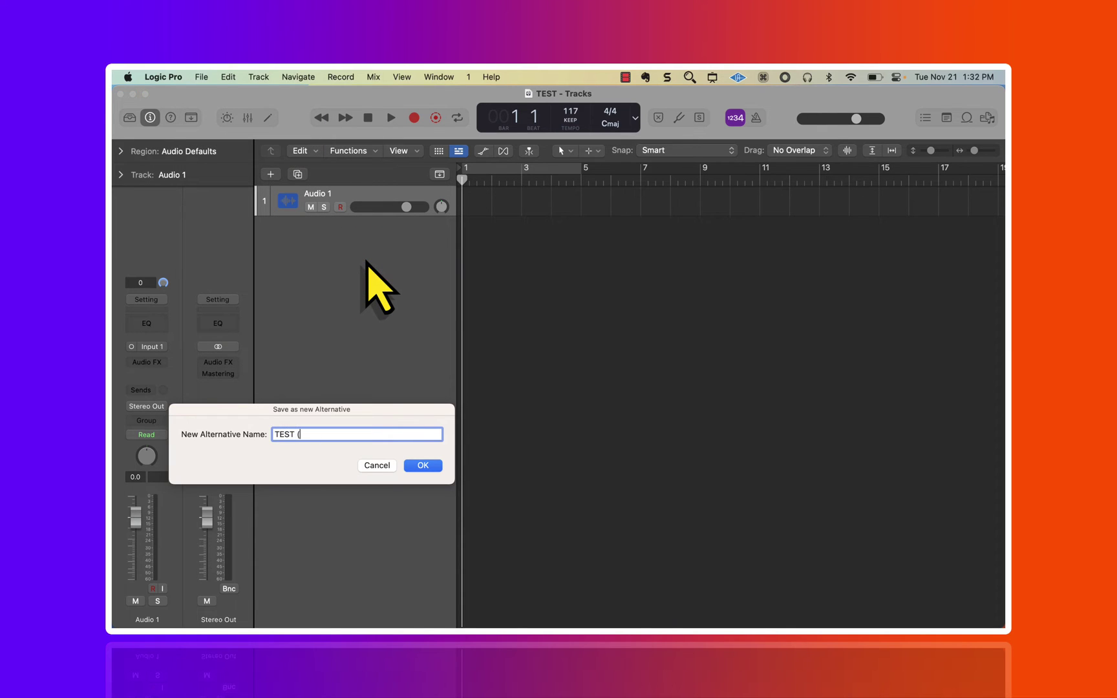
pyautogui.write('2)')
pyautogui.press('Return')
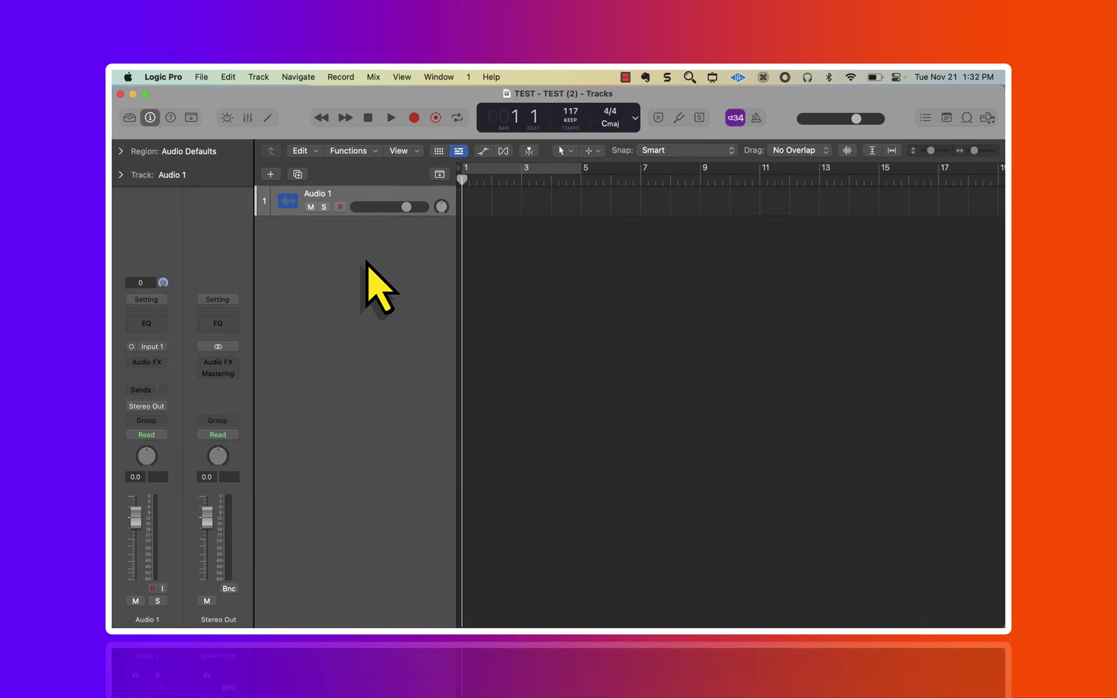
# - View the project's list of alternatives and point out the original TEST alternative
pyautogui.click(201, 76)
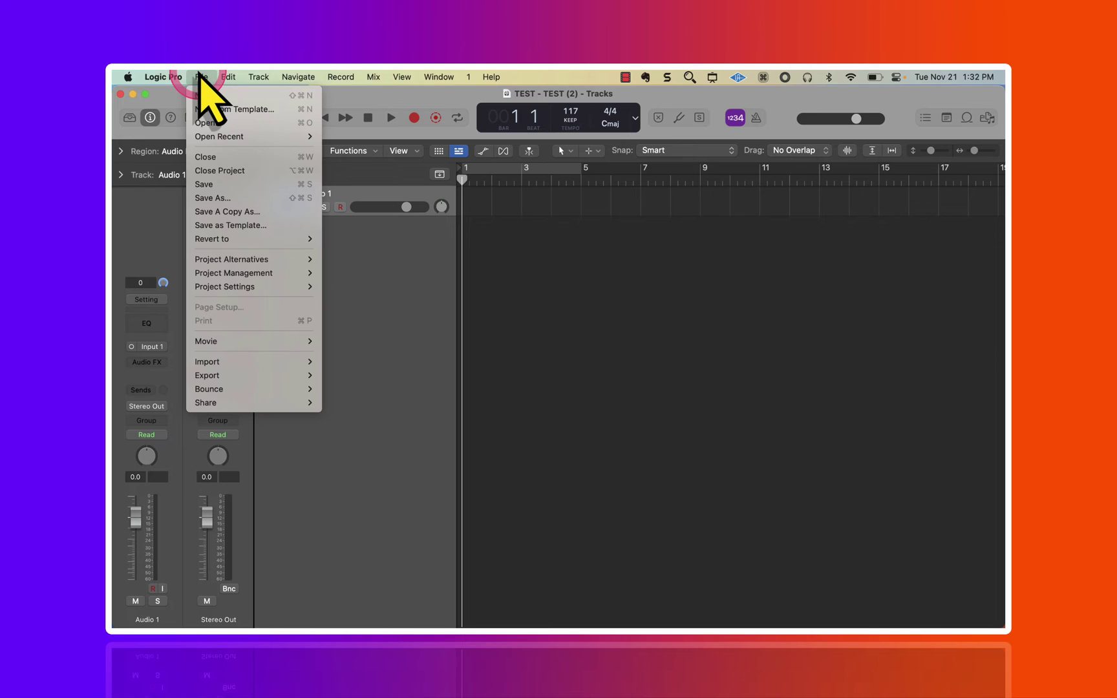
pyautogui.moveTo(268, 260)
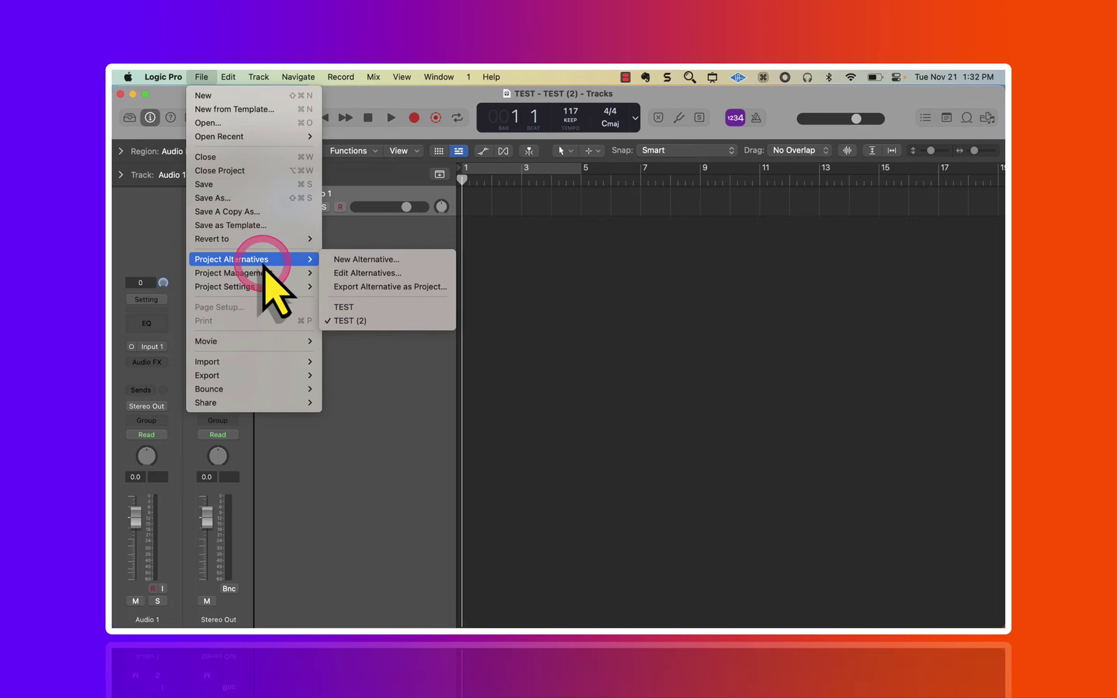
pyautogui.click(347, 308)
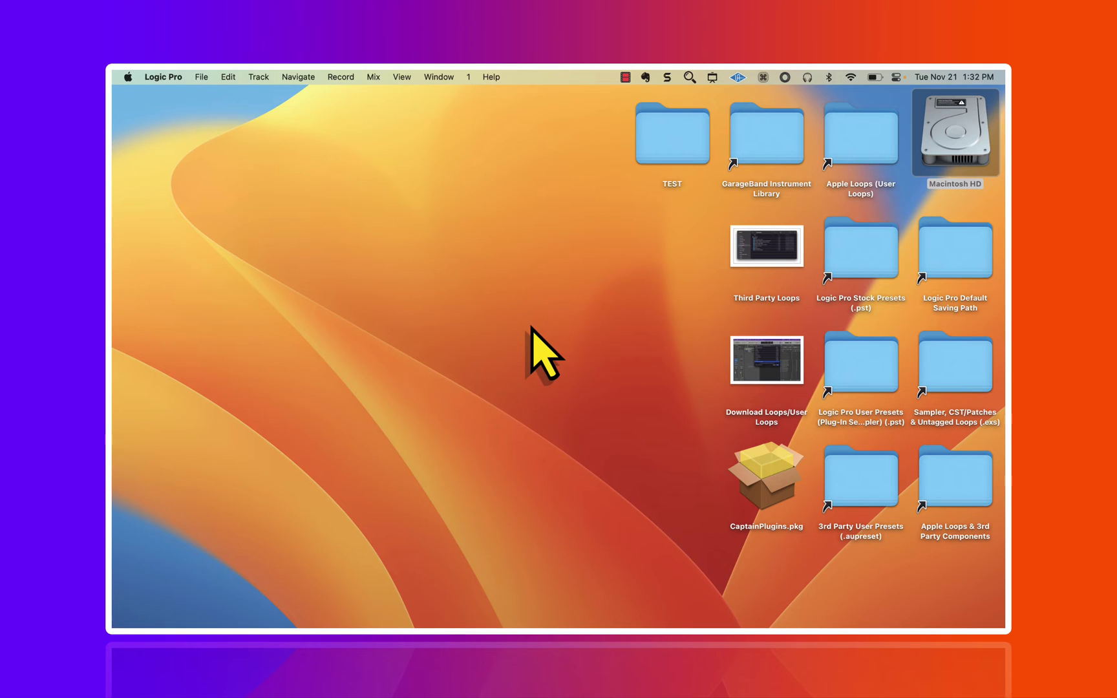
# - Open the TEST project from the desktop's TEST folder so that its alternative and backup can be chosen
pyautogui.doubleClick(653, 162)
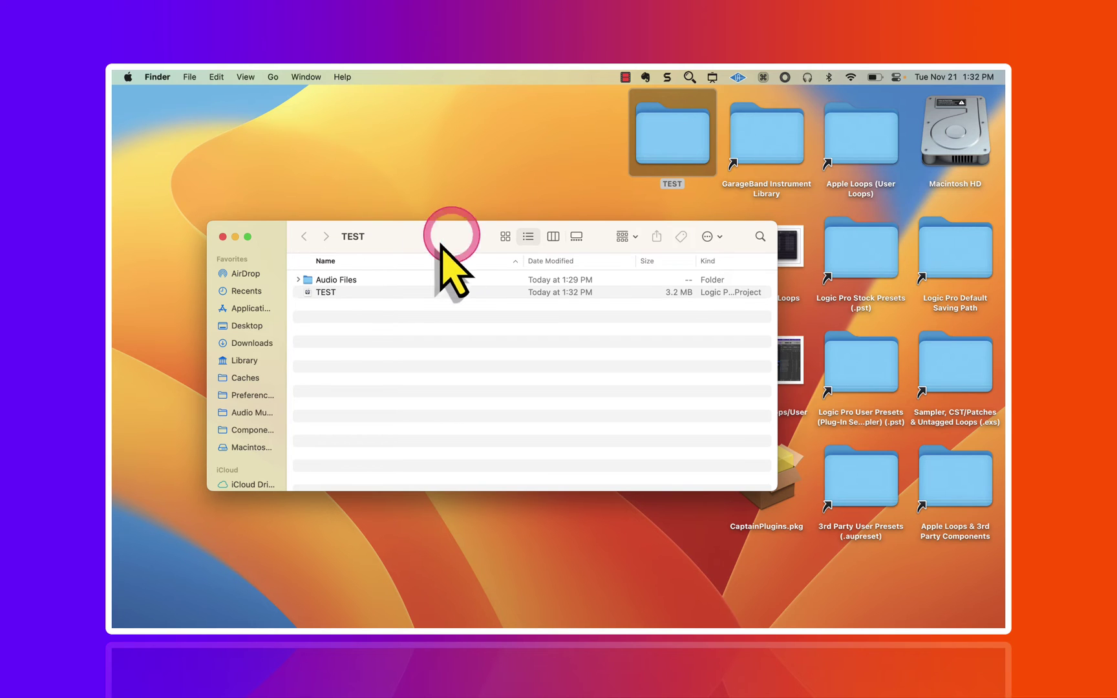
pyautogui.click(347, 292)
pyautogui.keyDown('alt'); pyautogui.doubleClick(347, 294); pyautogui.keyUp('alt')
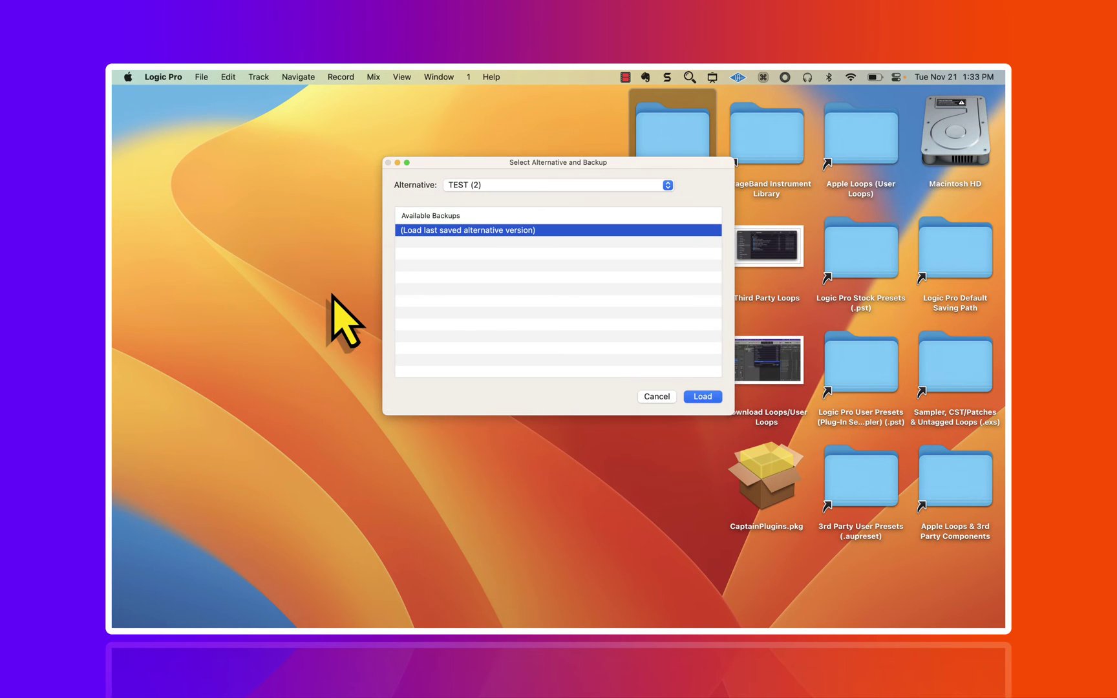
# - Review the alternatives and available backups offered for loading, keeping TEST (2) selected
pyautogui.click(524, 238)
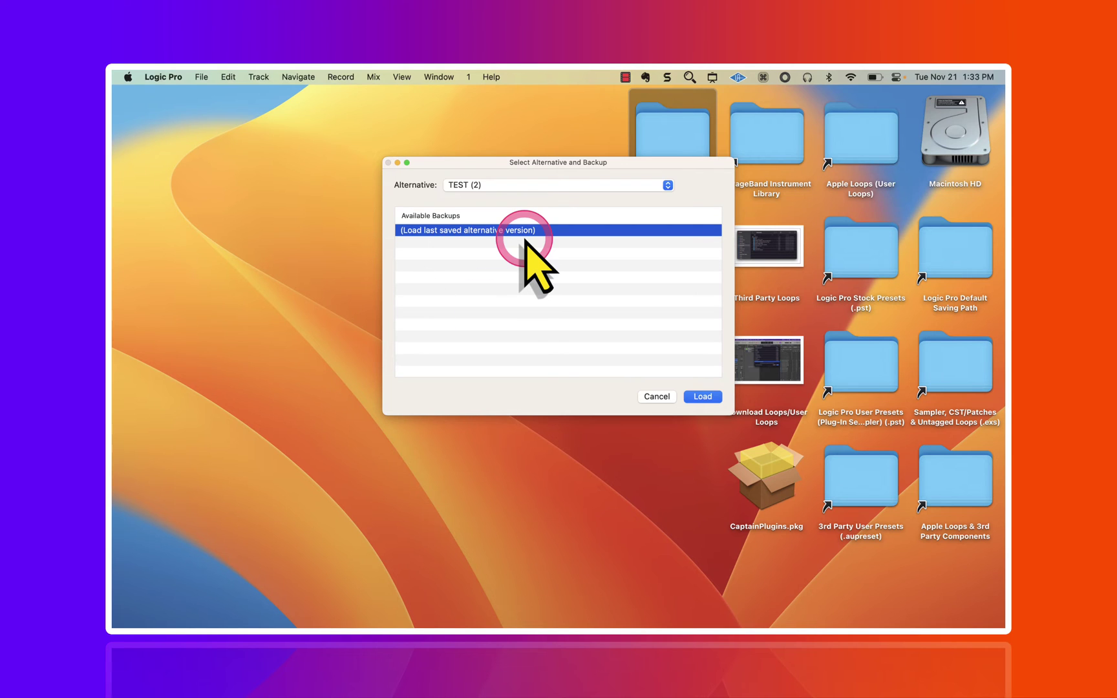
pyautogui.click(549, 182)
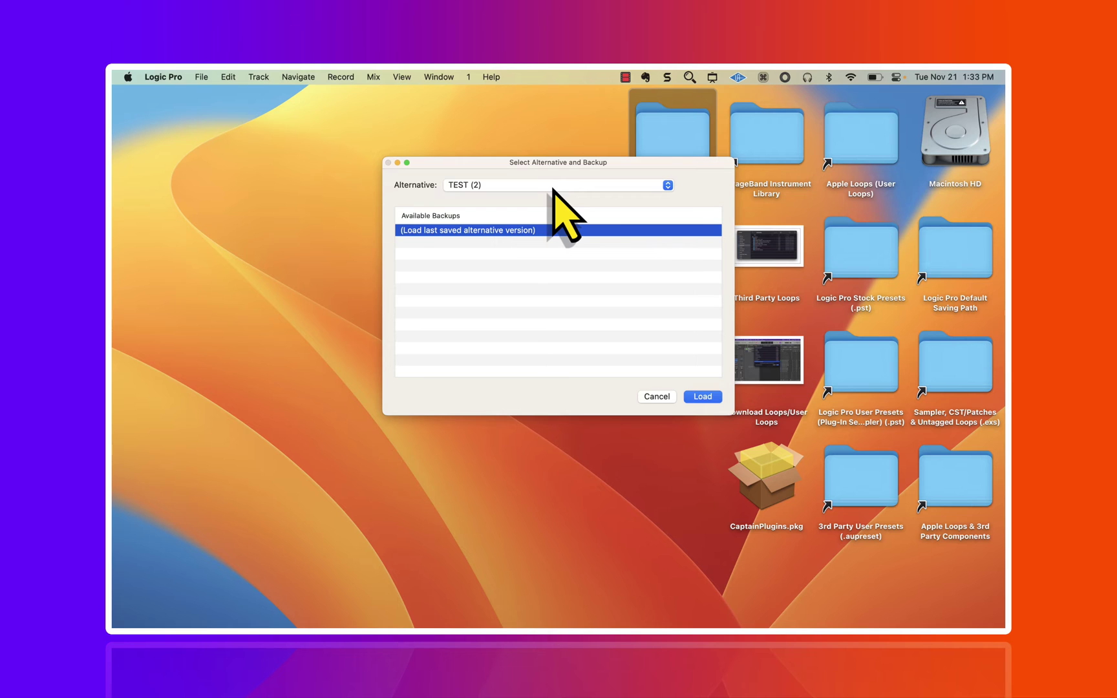
pyautogui.click(553, 187)
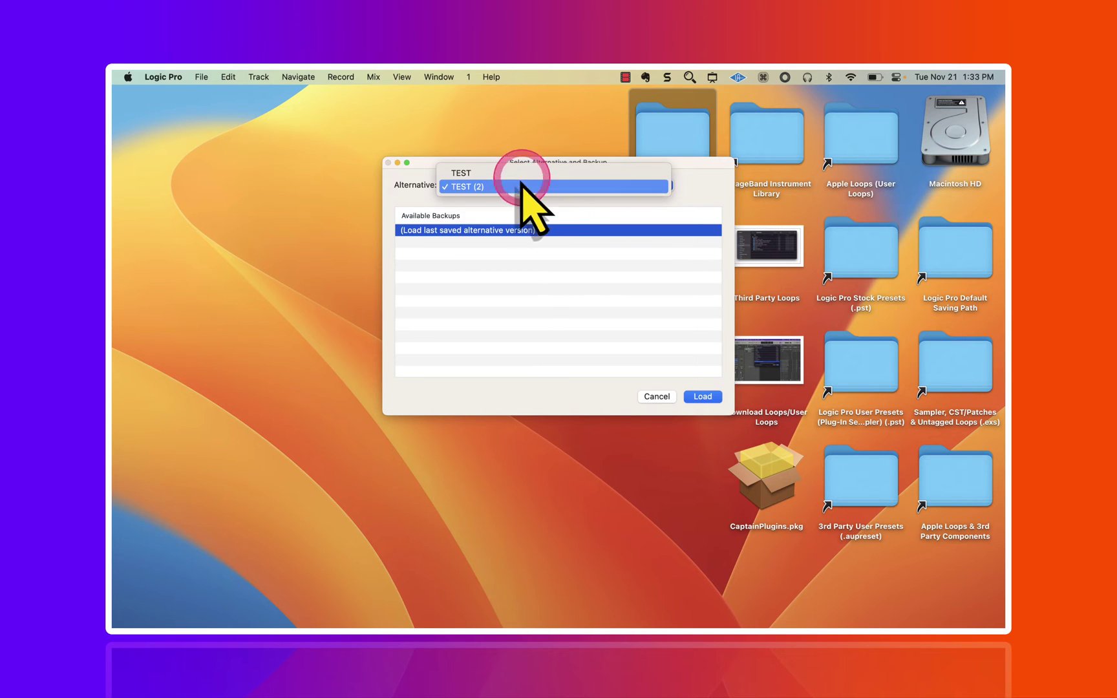
pyautogui.click(524, 187)
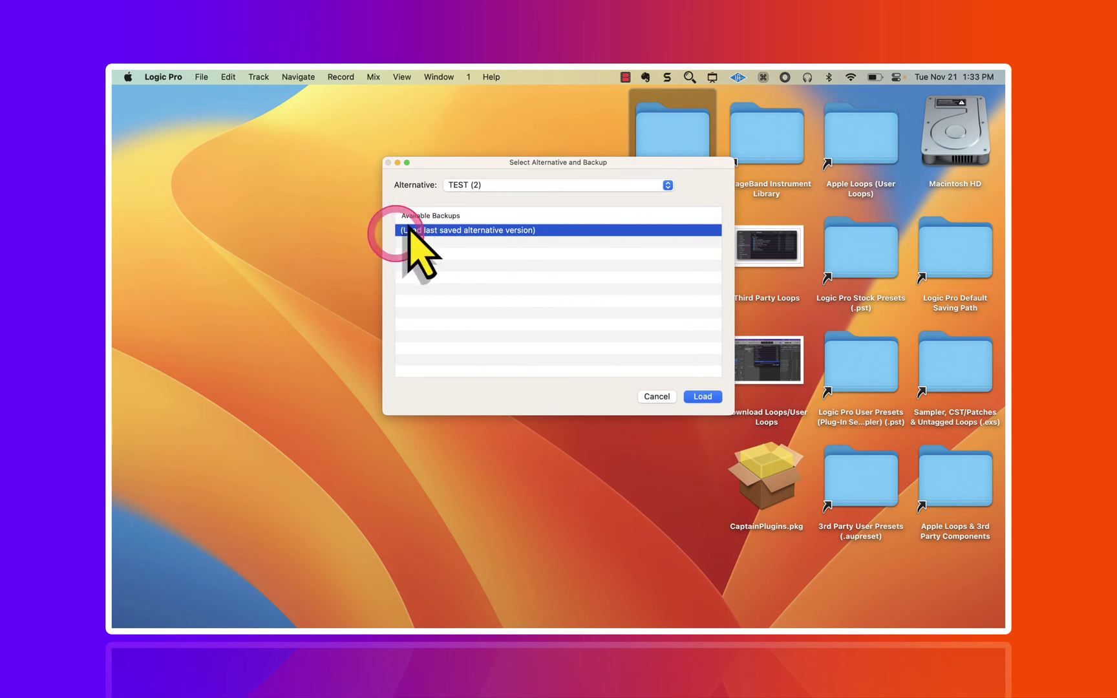
pyautogui.click(464, 227)
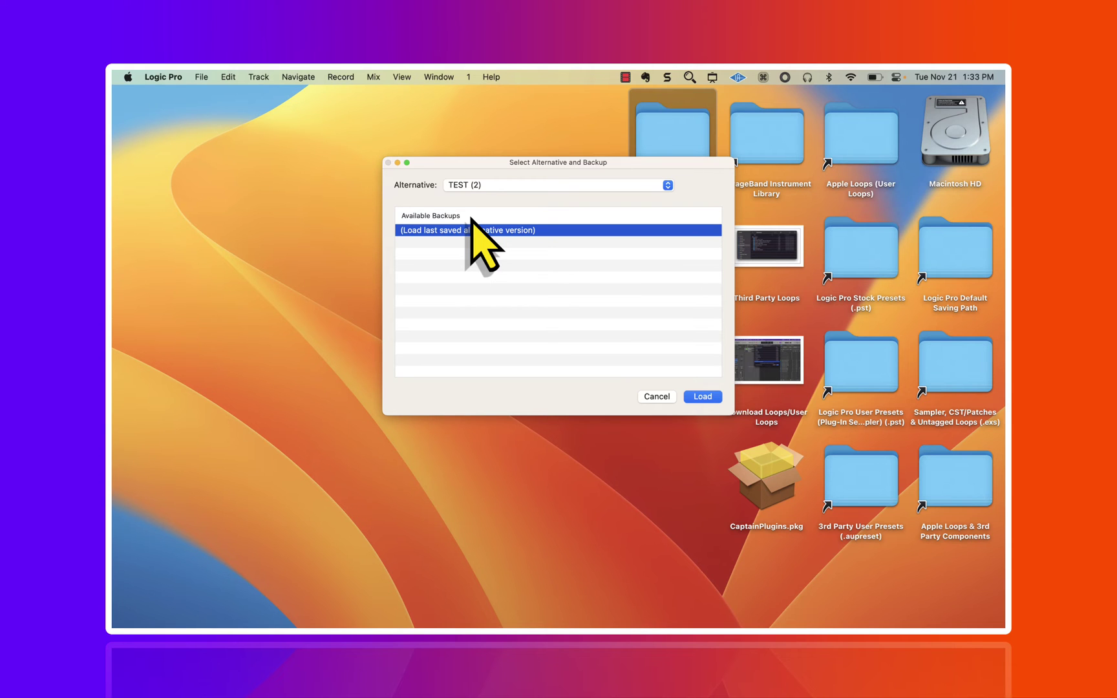
pyautogui.click(655, 328)
pyautogui.click(929, 367)
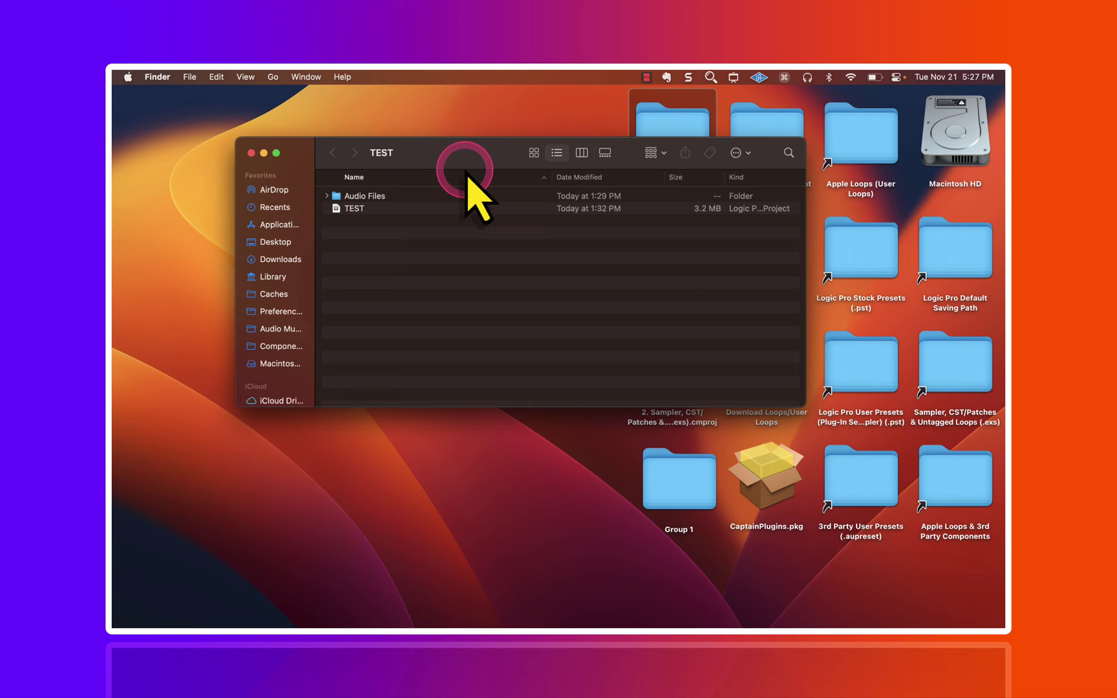
# - Open the TEST project from its folder, then save and close it with the Mixer showing
pyautogui.click(437, 208)
pyautogui.doubleClick(437, 208)
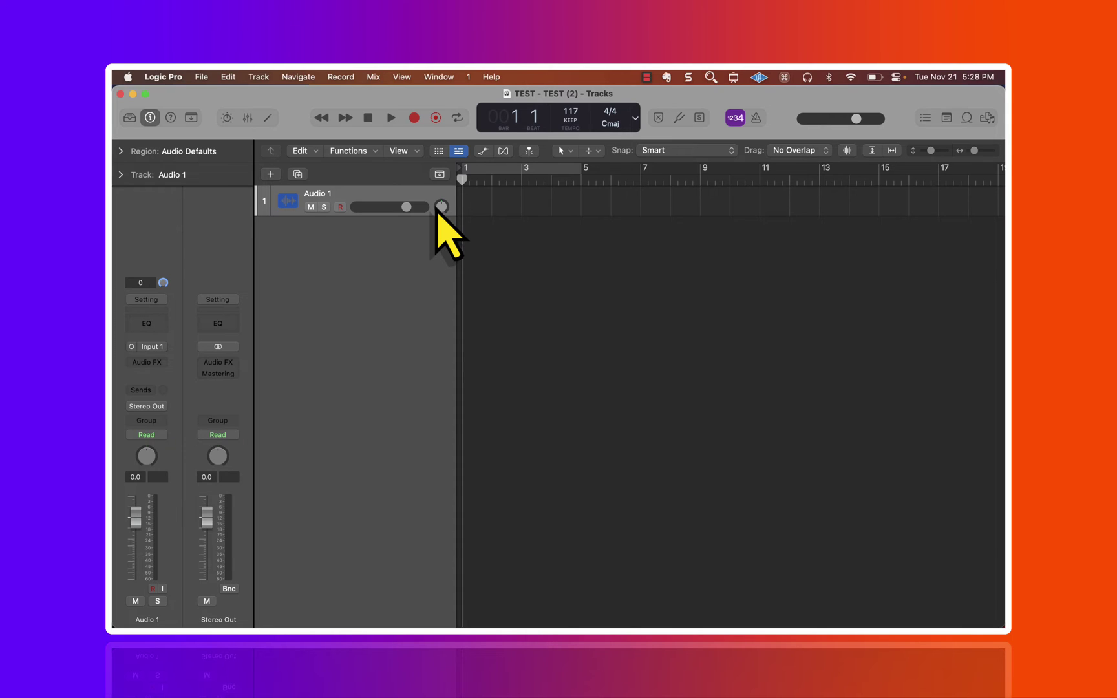
pyautogui.press('x')
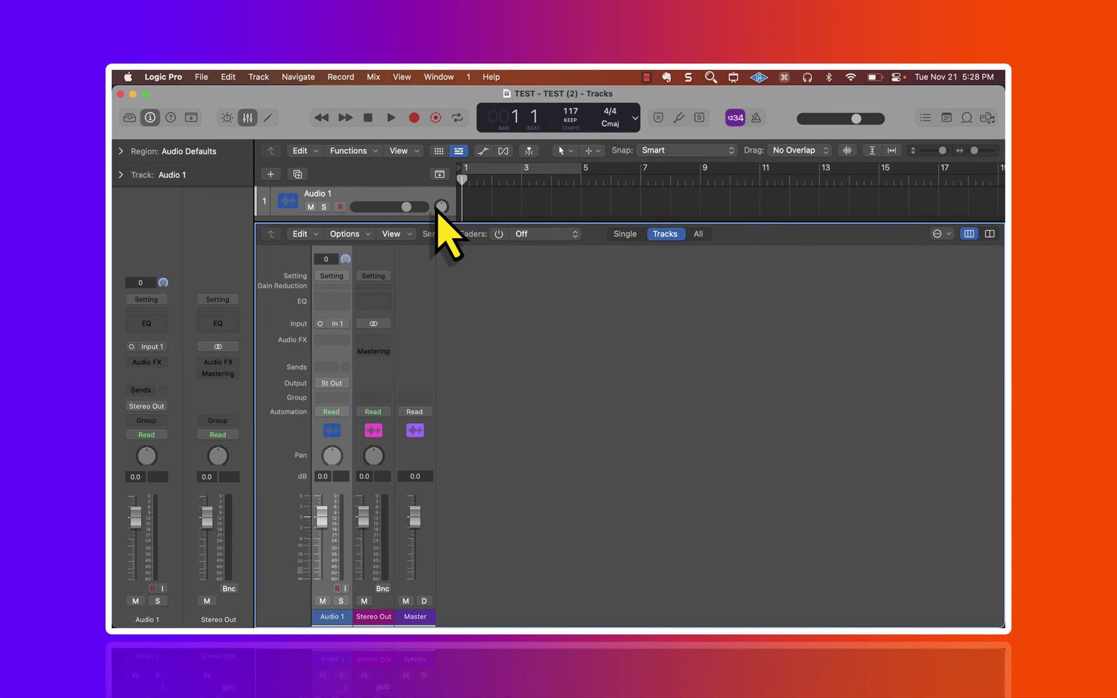
pyautogui.press('super+s')
pyautogui.press('super+w')
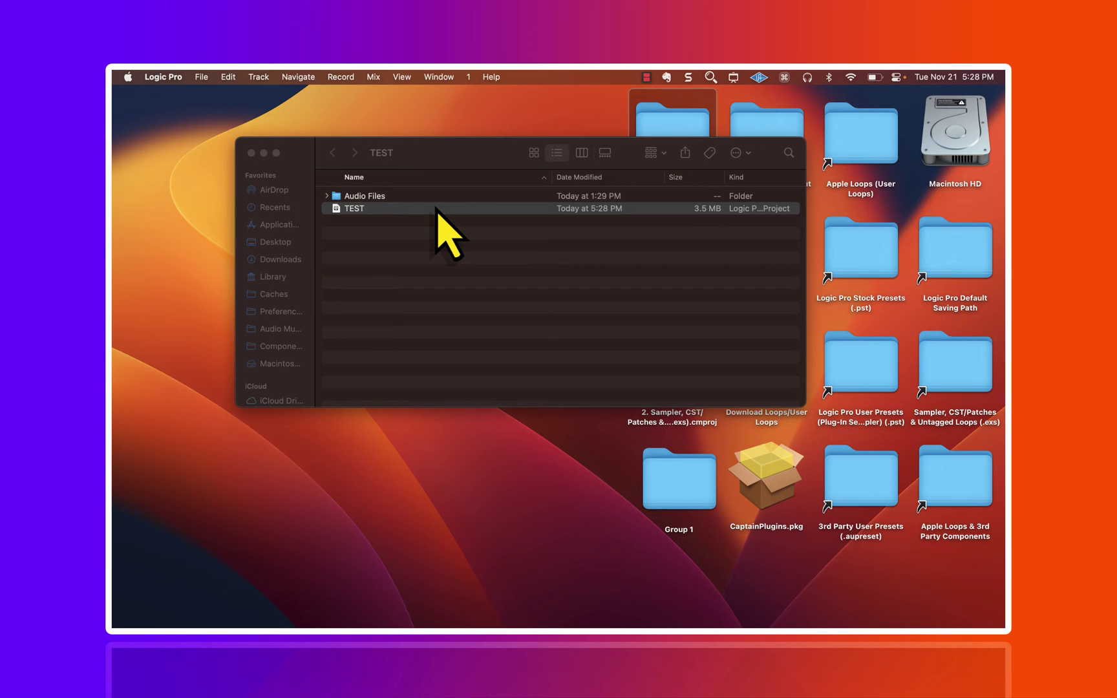
# - Reopen the TEST project, hide the Mixer and show the Loop Browser instead
pyautogui.doubleClick(437, 209)
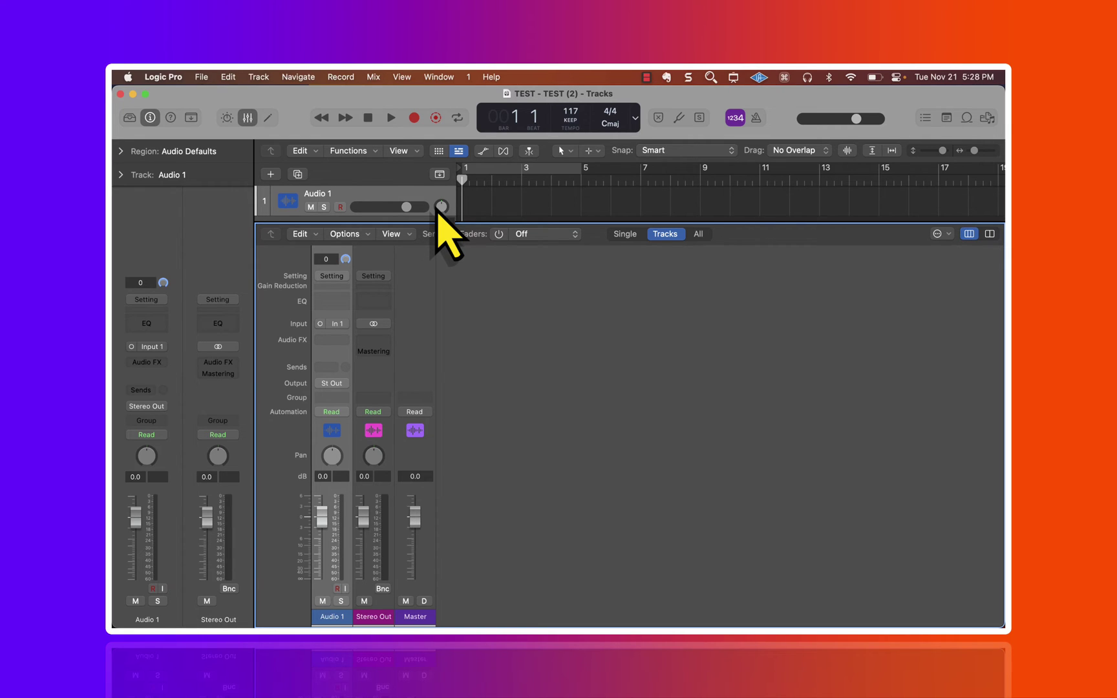
pyautogui.press('x')
pyautogui.press('o')
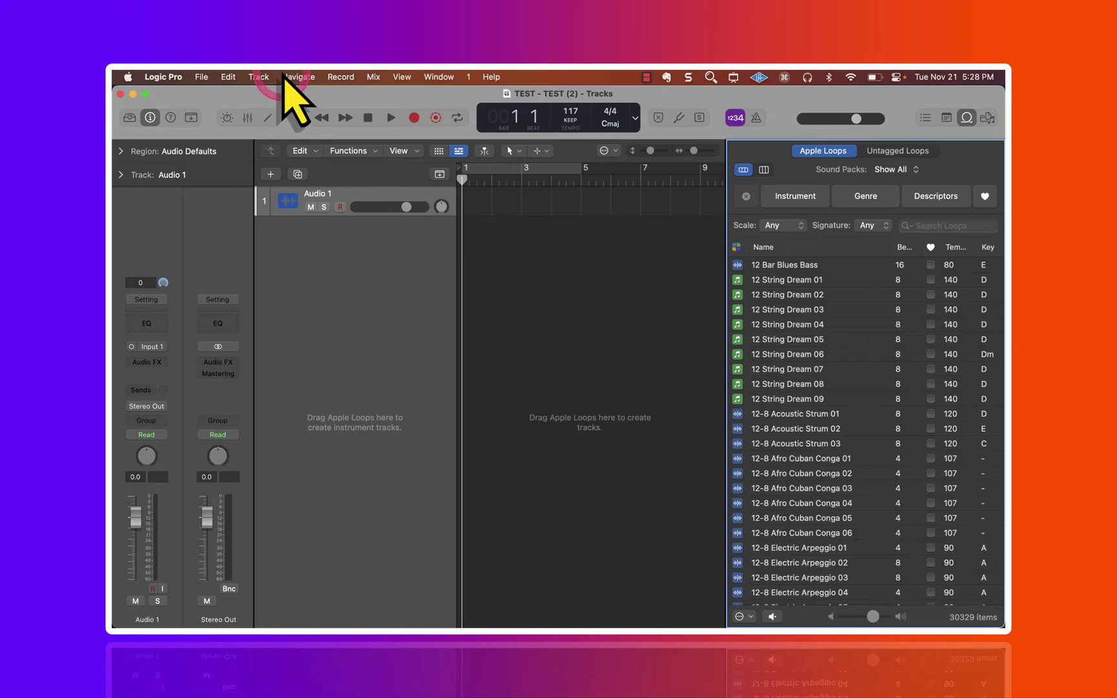
# - Close the whole project with the Close Project command and reopen TEST from its folder
pyautogui.click(201, 77)
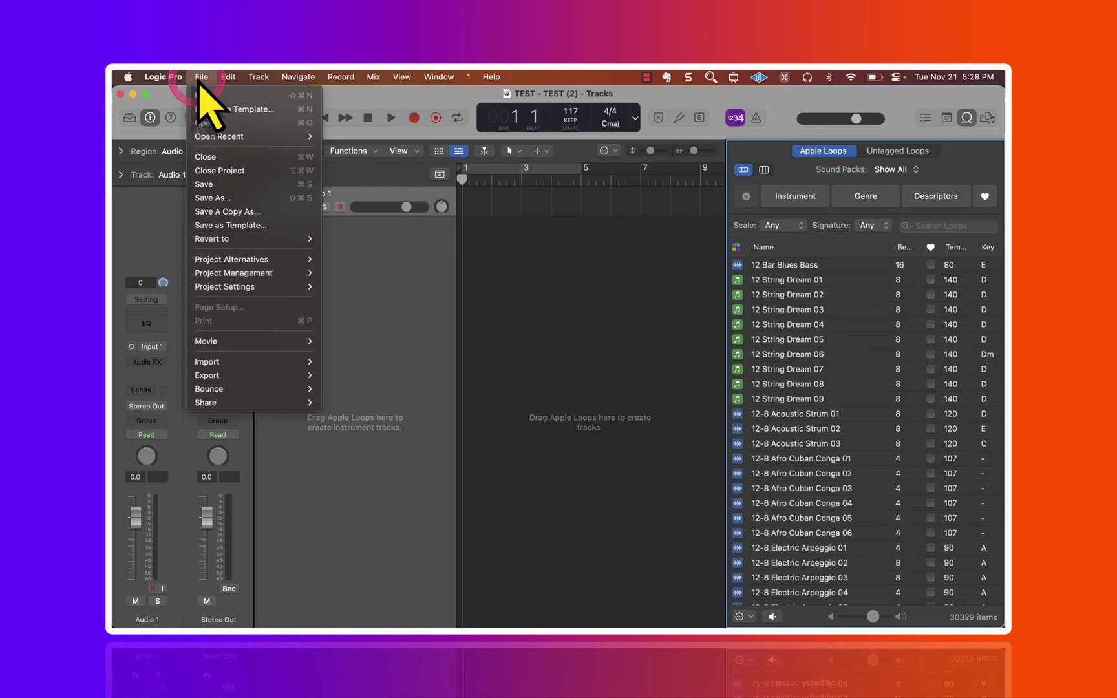
pyautogui.click(243, 171)
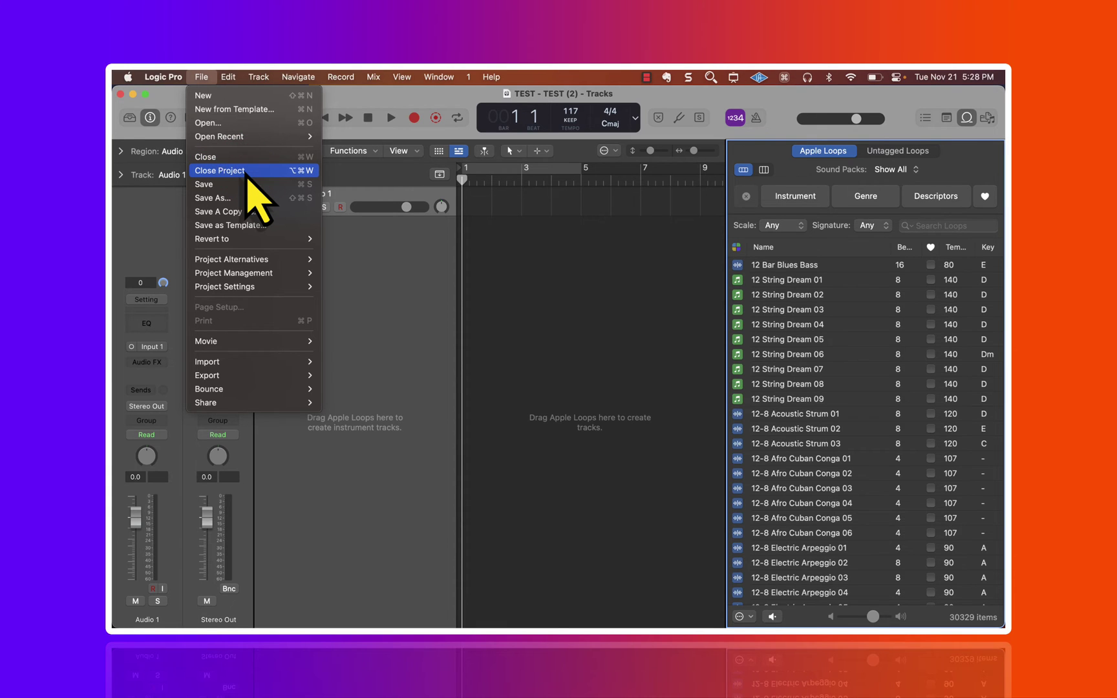
pyautogui.click(246, 172)
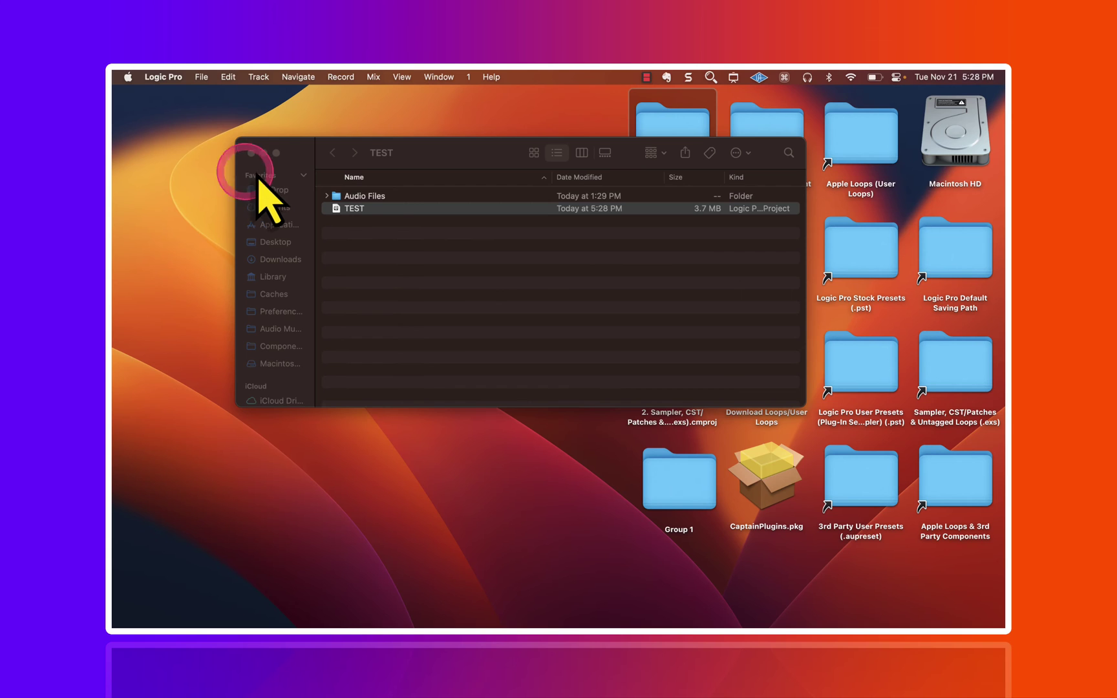
pyautogui.click(411, 208)
pyautogui.doubleClick(411, 209)
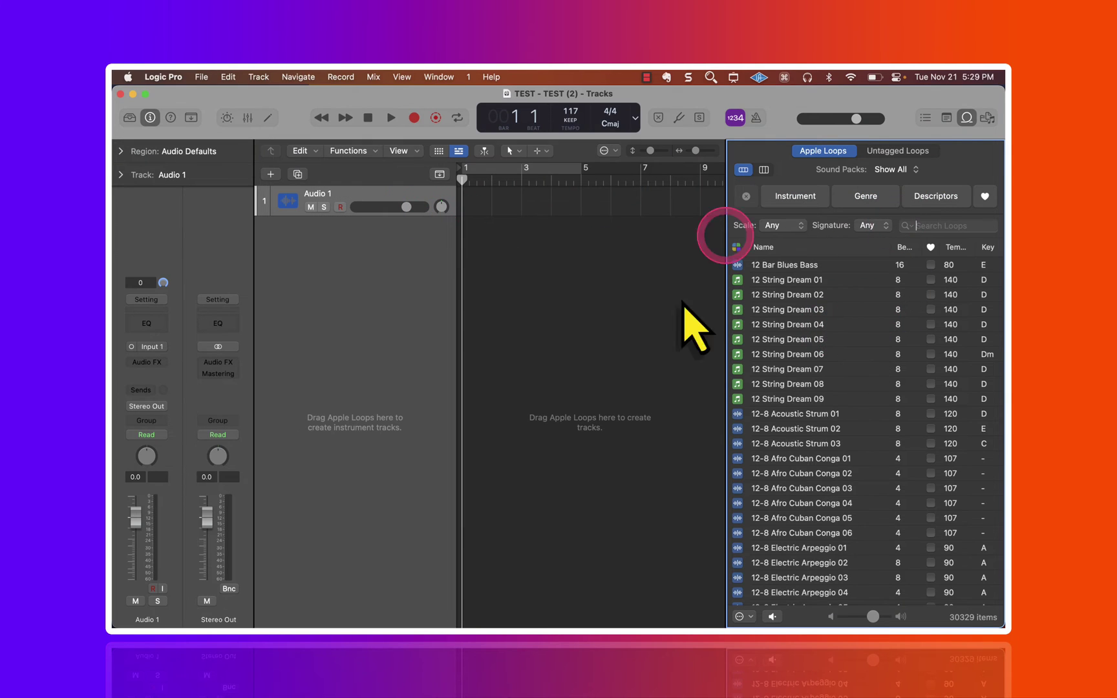
# - Hide the Loop Browser and add a Channel EQ and a Compressor to the Audio 1 channel strip
pyautogui.click(597, 310)
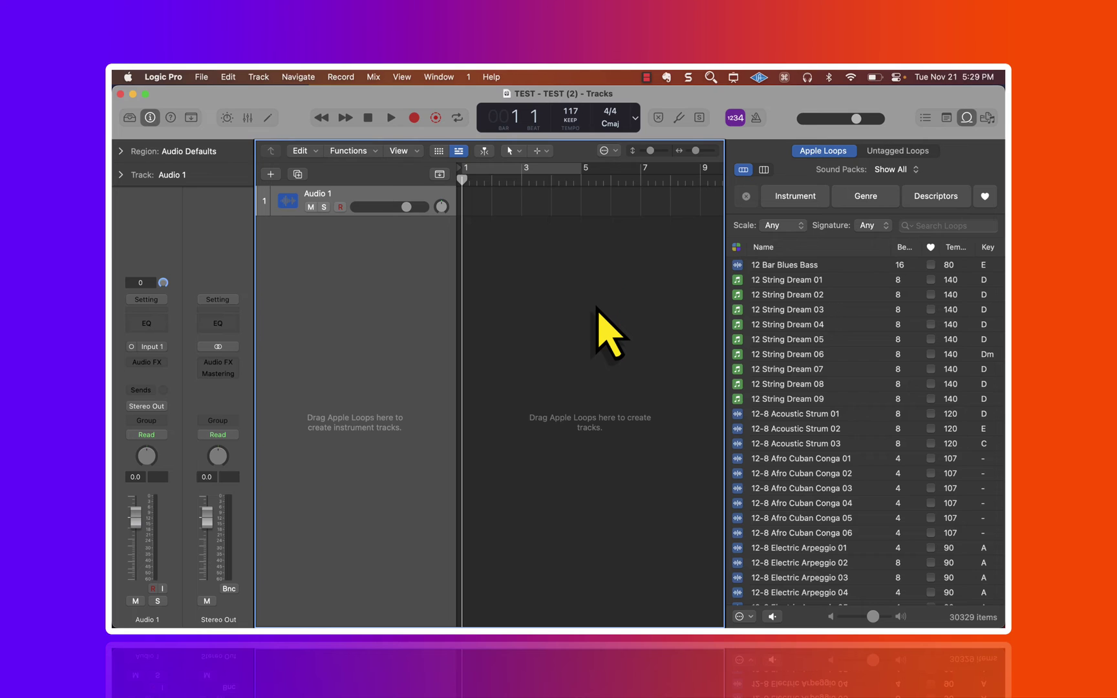
pyautogui.press('o')
pyautogui.click(289, 287)
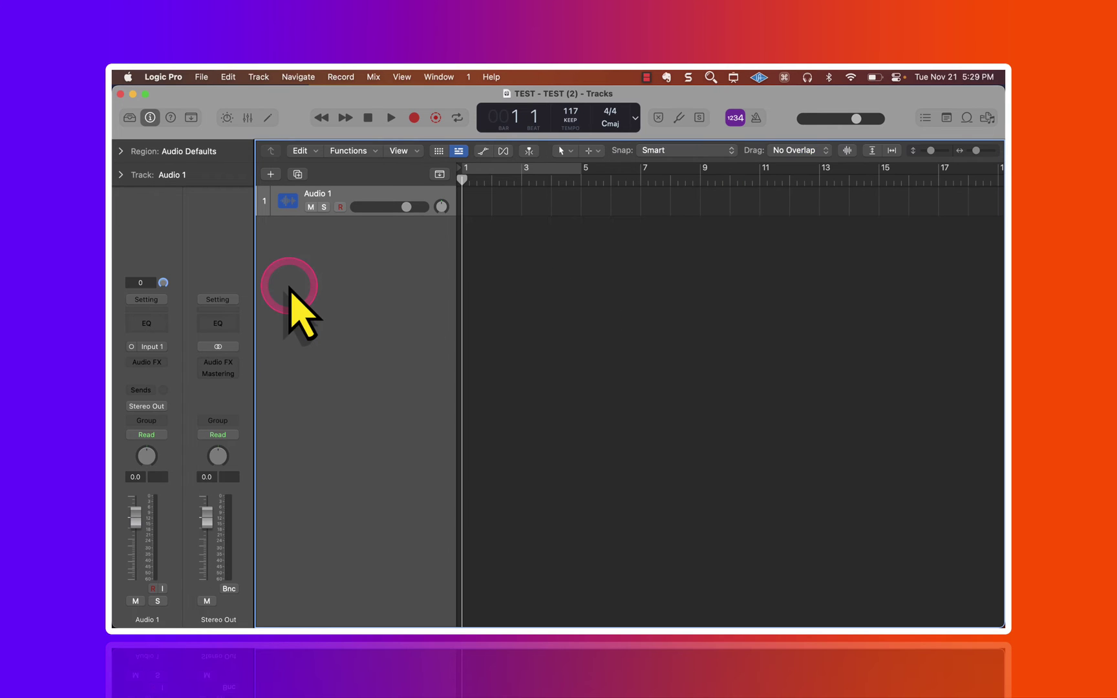
pyautogui.click(153, 323)
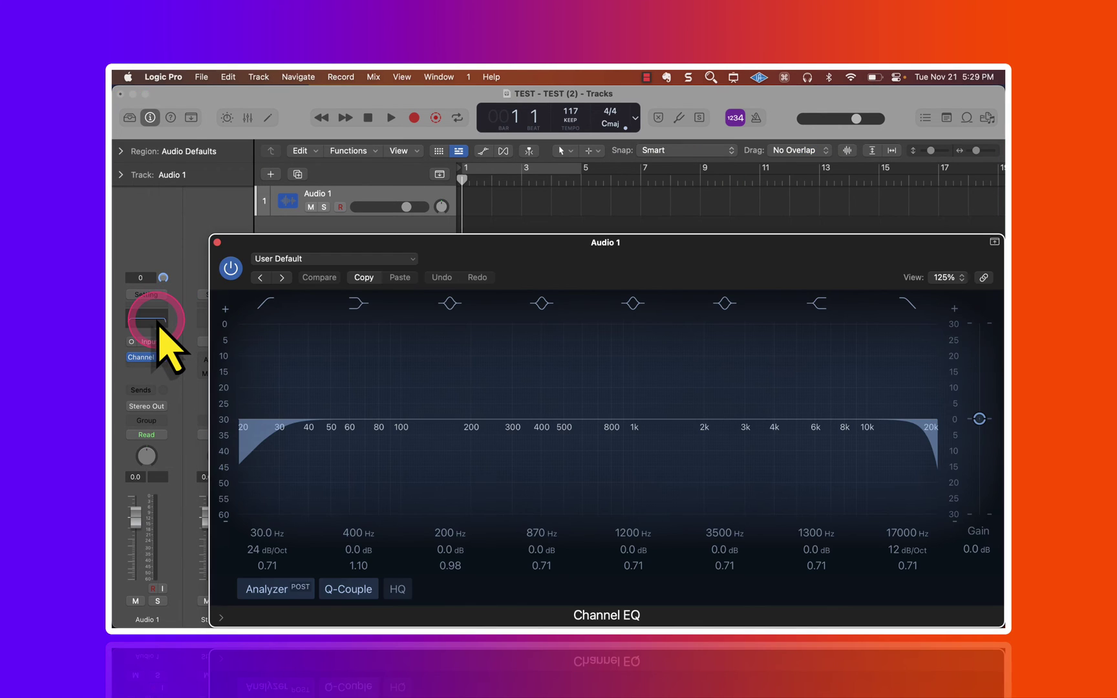
pyautogui.click(217, 243)
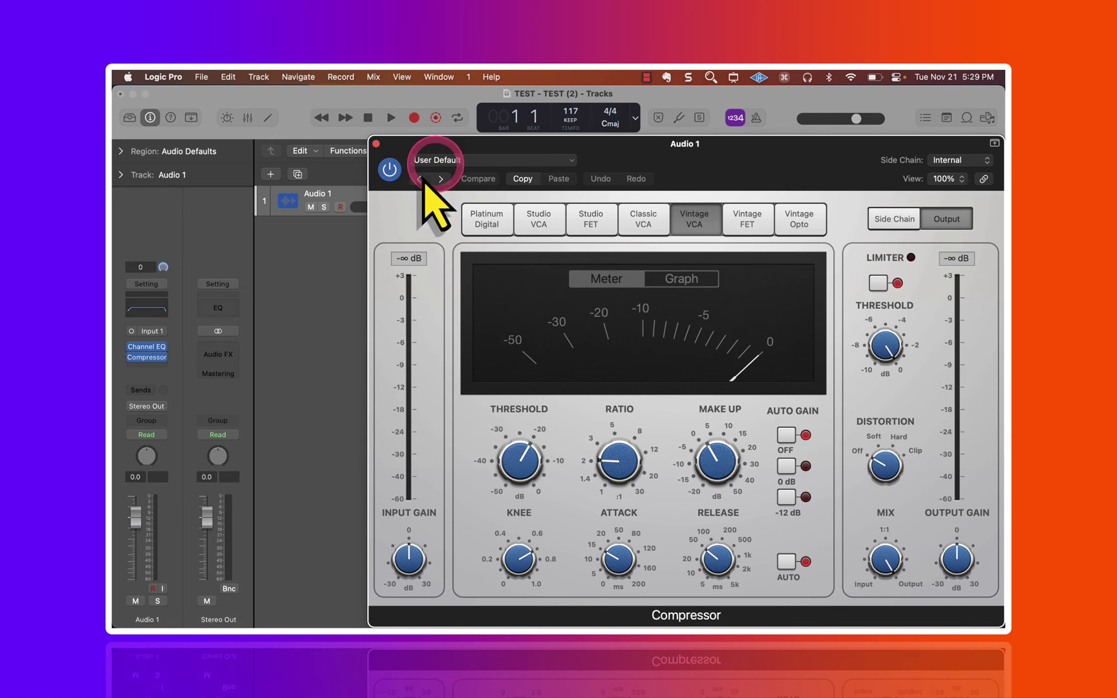
pyautogui.click(348, 279)
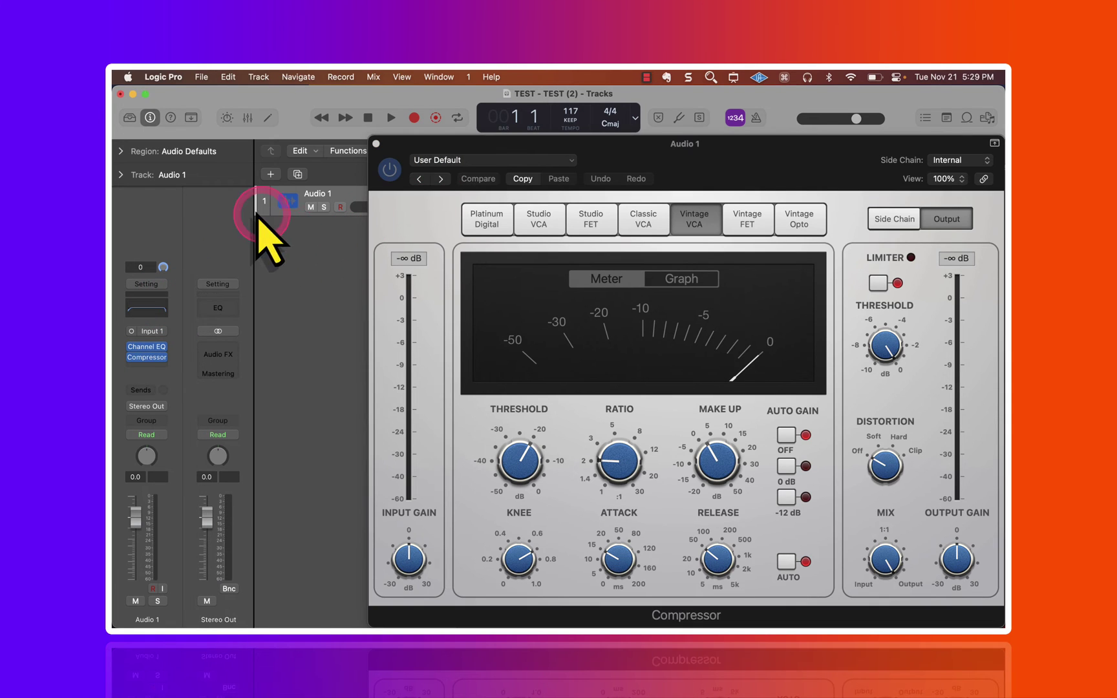
# - Close the Tracks window of TEST and try to close the Compressor window left open, choosing to save the changes
pyautogui.click(121, 94)
pyautogui.click(120, 94)
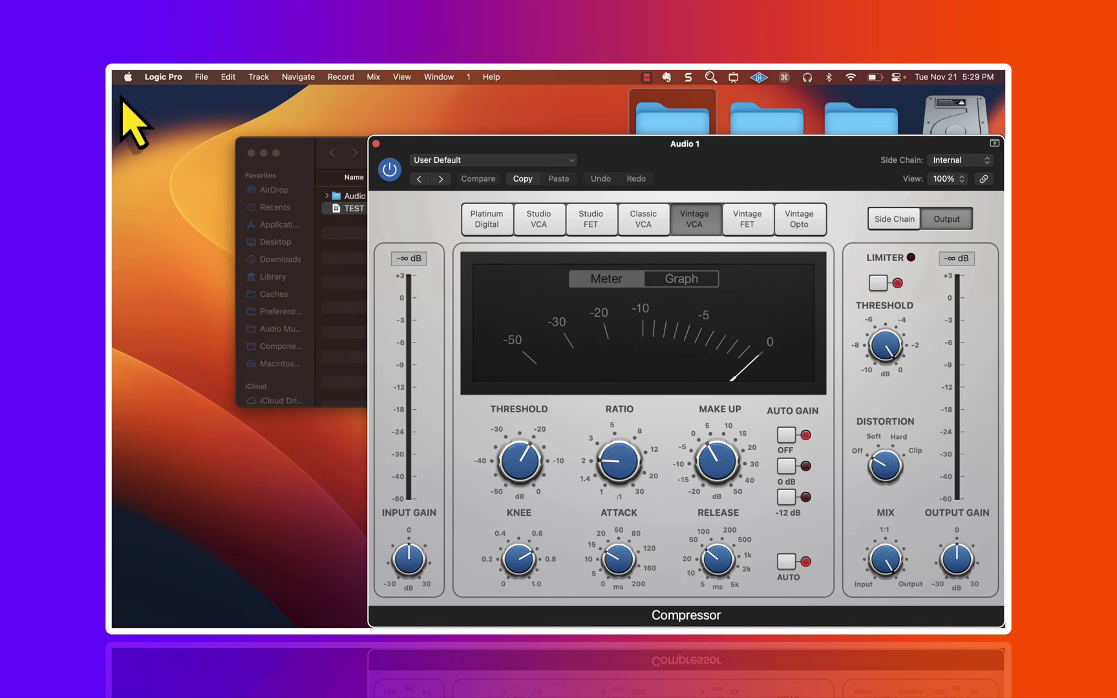
pyautogui.click(382, 150)
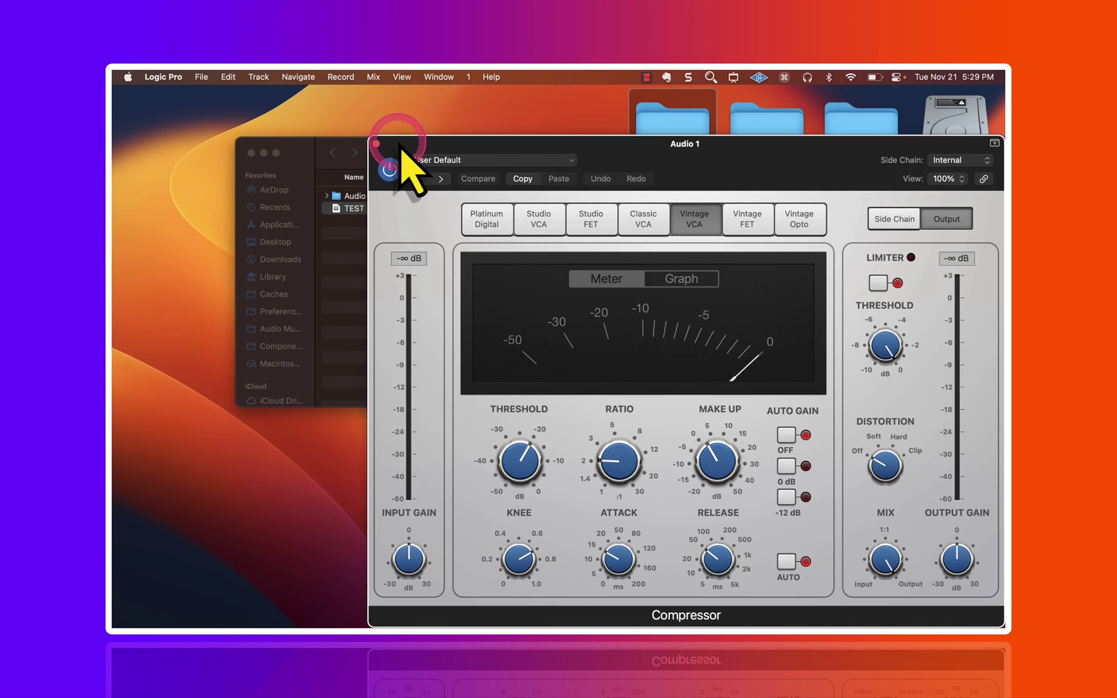
pyautogui.moveTo(399, 148); pyautogui.dragTo(309, 134)
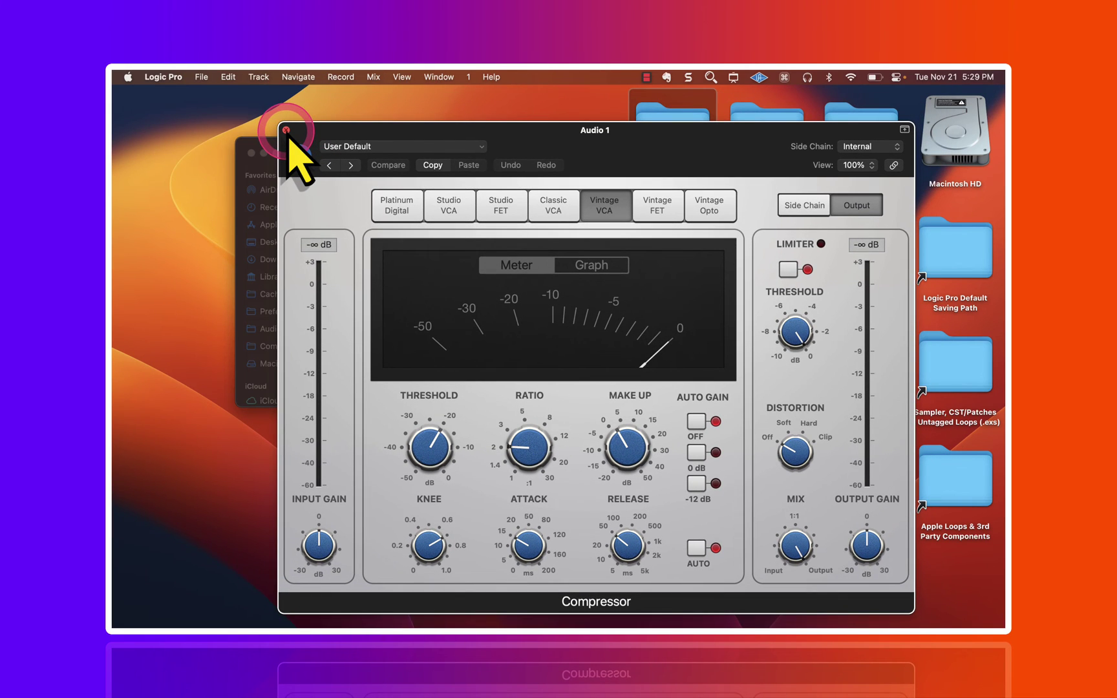
pyautogui.click(286, 130)
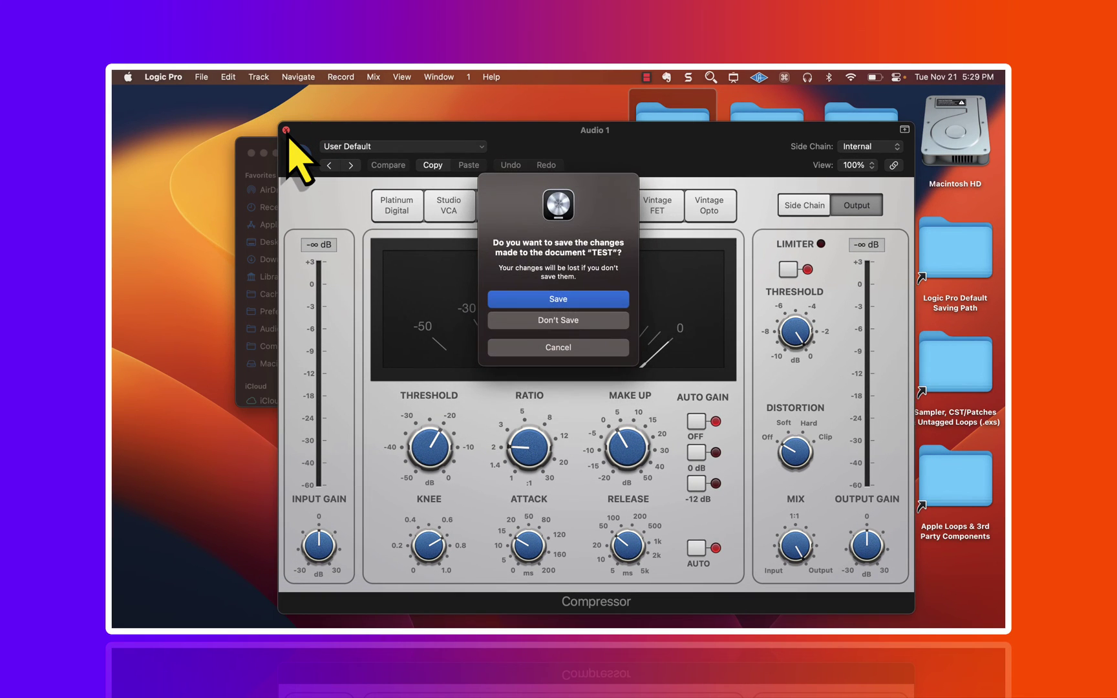
pyautogui.click(506, 300)
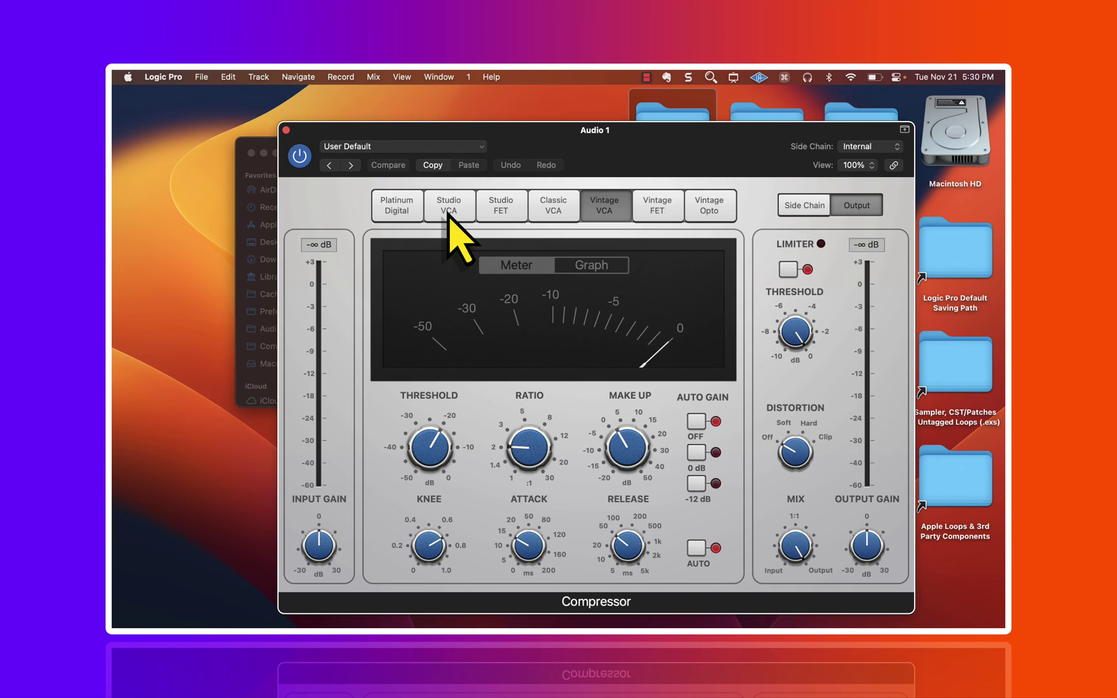
# - Close and reopen the main Tracks window while the Channel EQ stays open, and close the Channel EQ window
pyautogui.moveTo(531, 155); pyautogui.dragTo(573, 124)
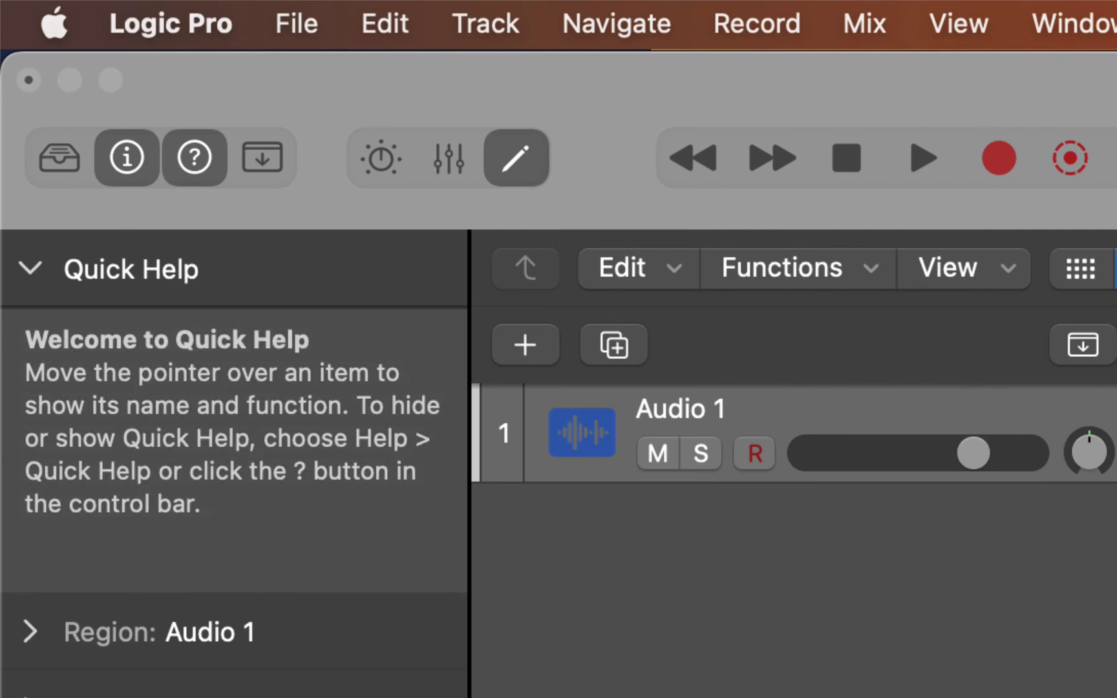
pyautogui.click(28, 80)
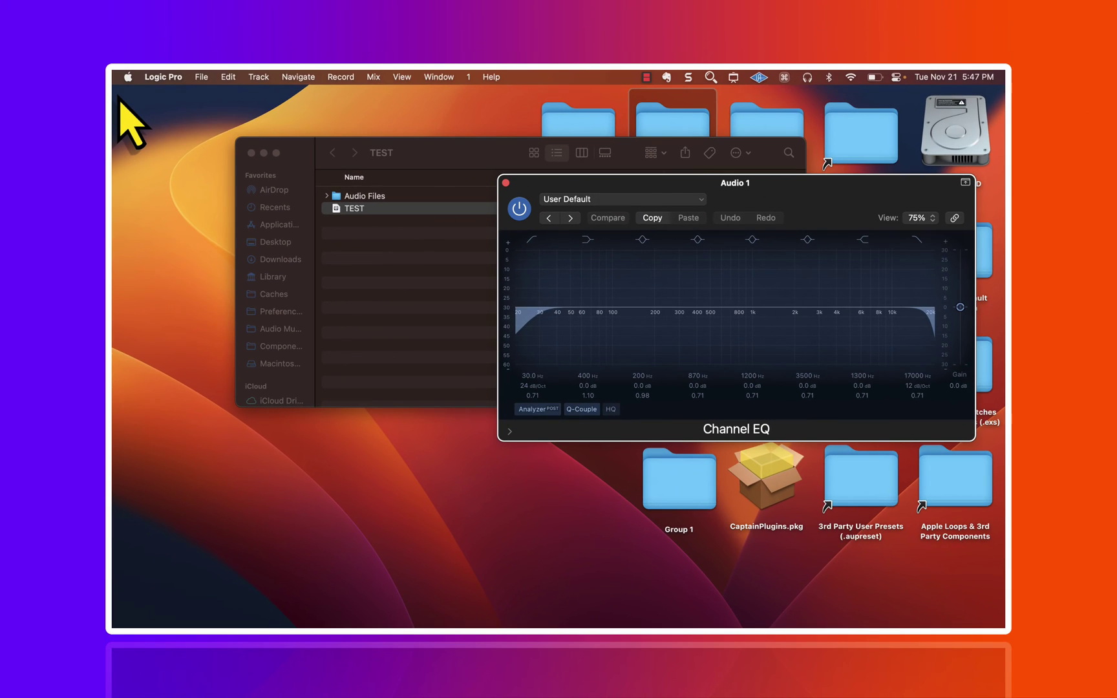
pyautogui.press('super+1')
pyautogui.click(519, 196)
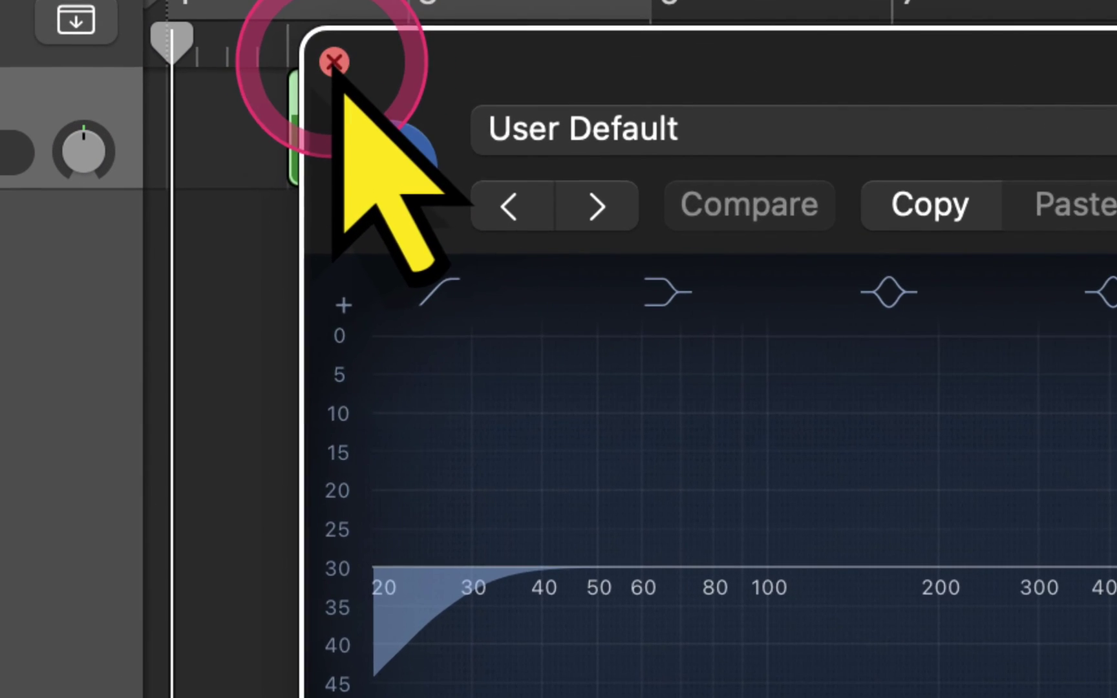
pyautogui.click(333, 63)
# - Open the Audio 1 MIDI region in the Piano Roll and create a C3 note near its start
pyautogui.doubleClick(350, 116)
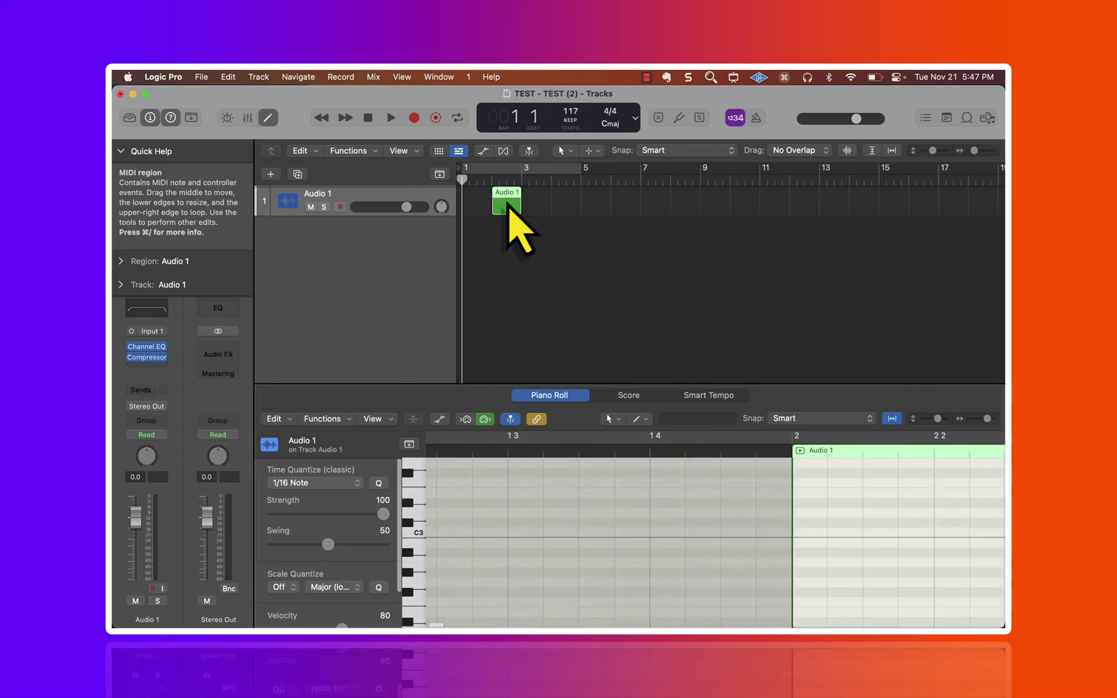
pyautogui.click(519, 489)
pyautogui.scroll(-3, 519, 488)
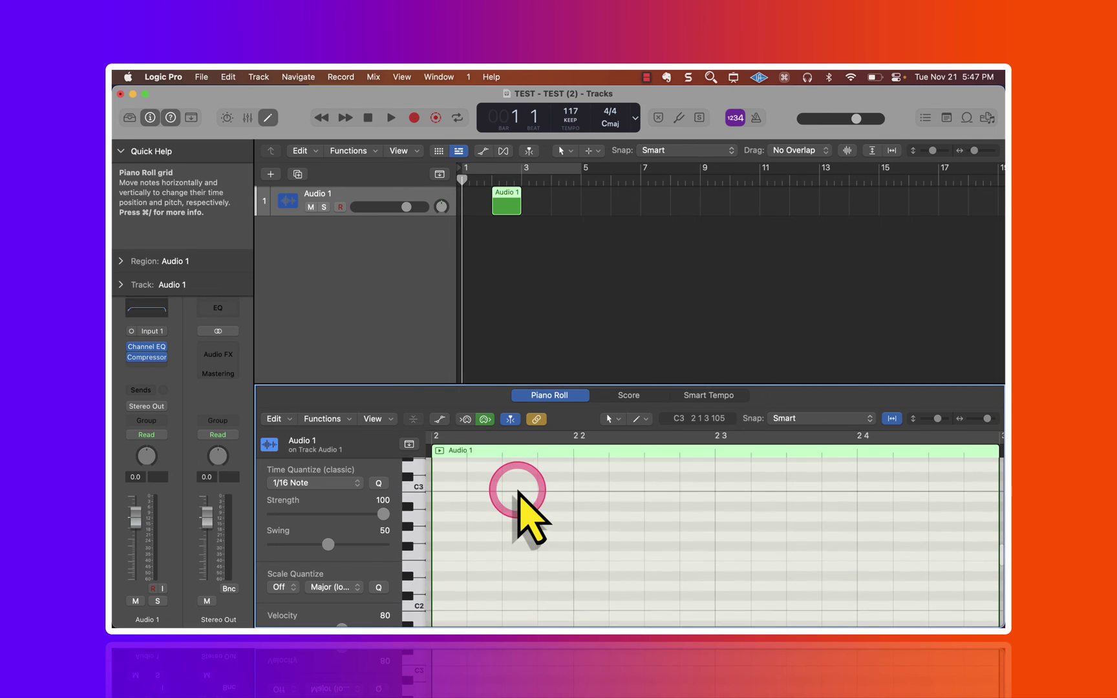
pyautogui.rightClick(488, 486)
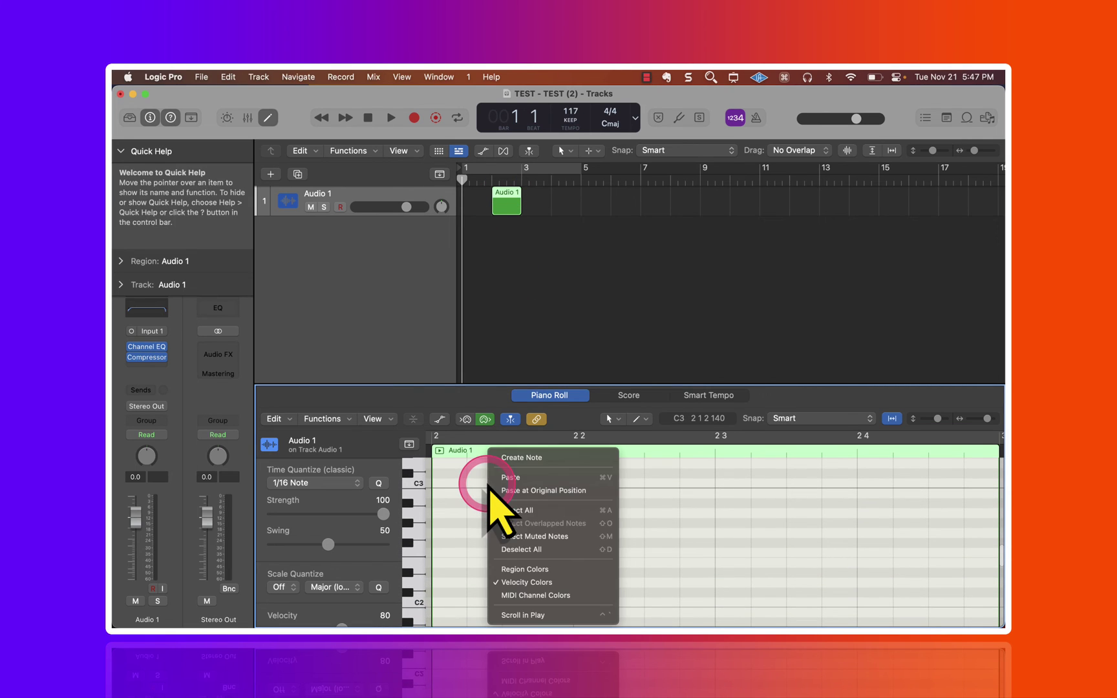
pyautogui.click(520, 458)
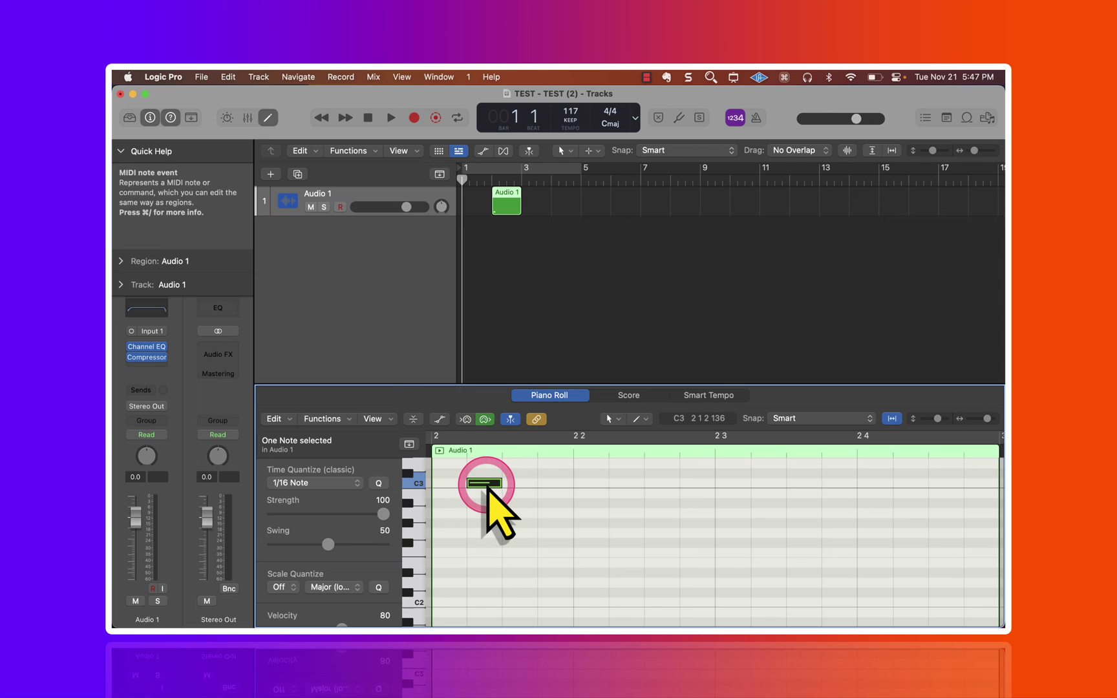
# - Open the C3 note in a floating Event List window, place it over the workspace and deselect the region
pyautogui.doubleClick(485, 483)
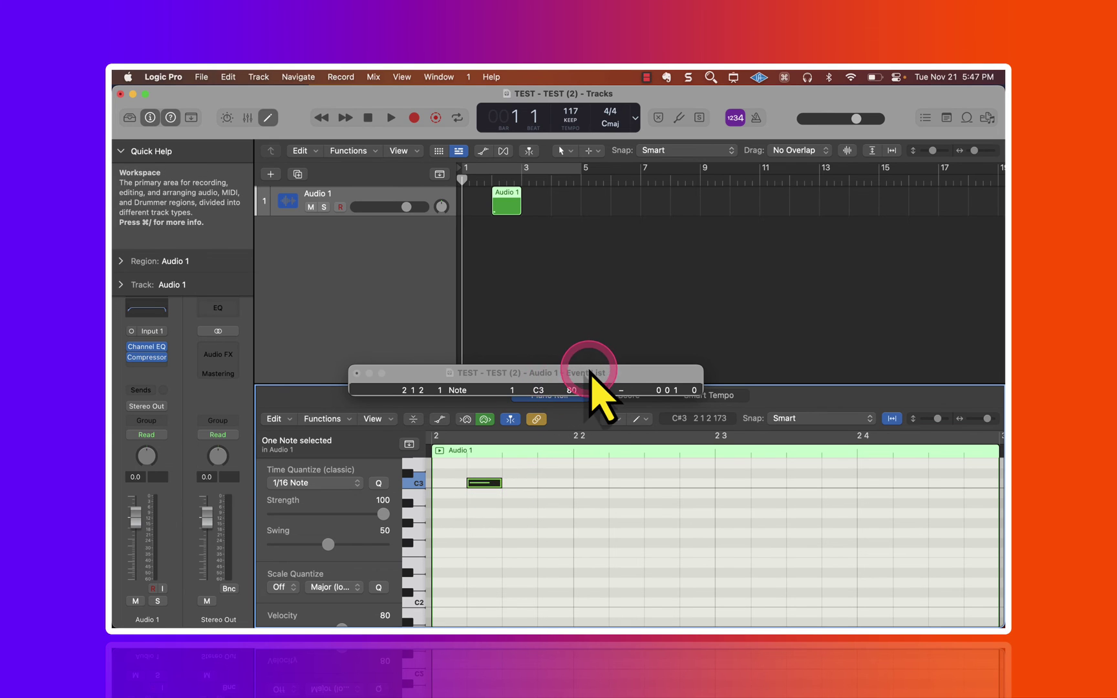
pyautogui.moveTo(601, 373); pyautogui.dragTo(757, 332)
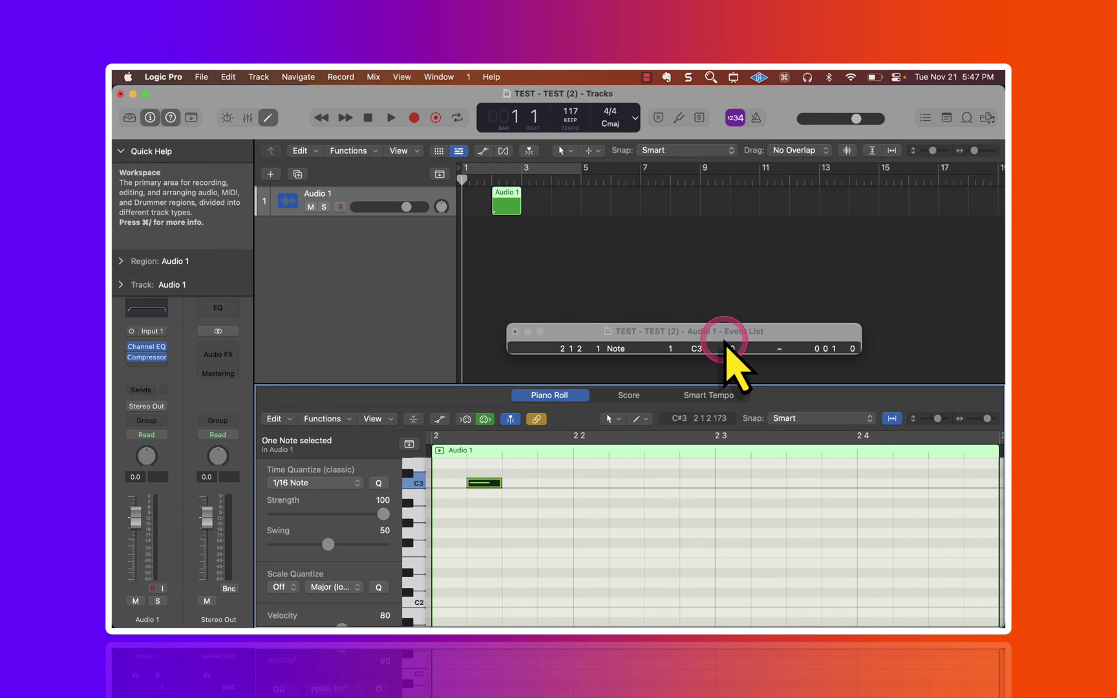
pyautogui.click(612, 295)
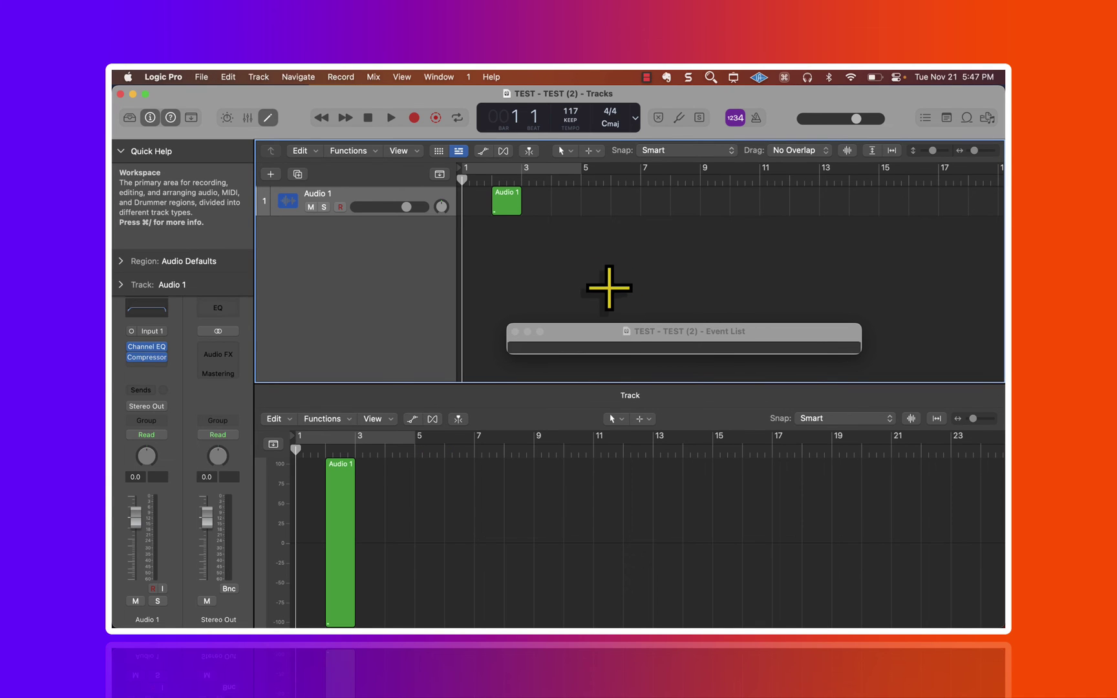
# - Close the Tracks window with the Event List left open, and try to reopen TEST from its folder
pyautogui.press('super+w')
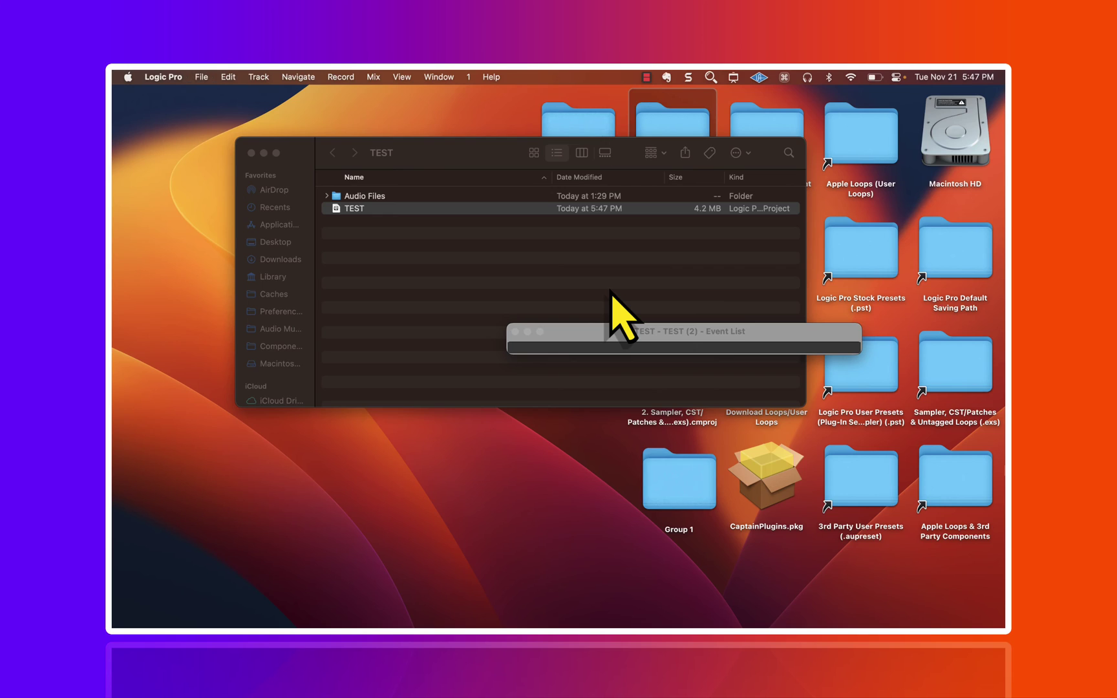
pyautogui.moveTo(578, 330); pyautogui.dragTo(516, 332)
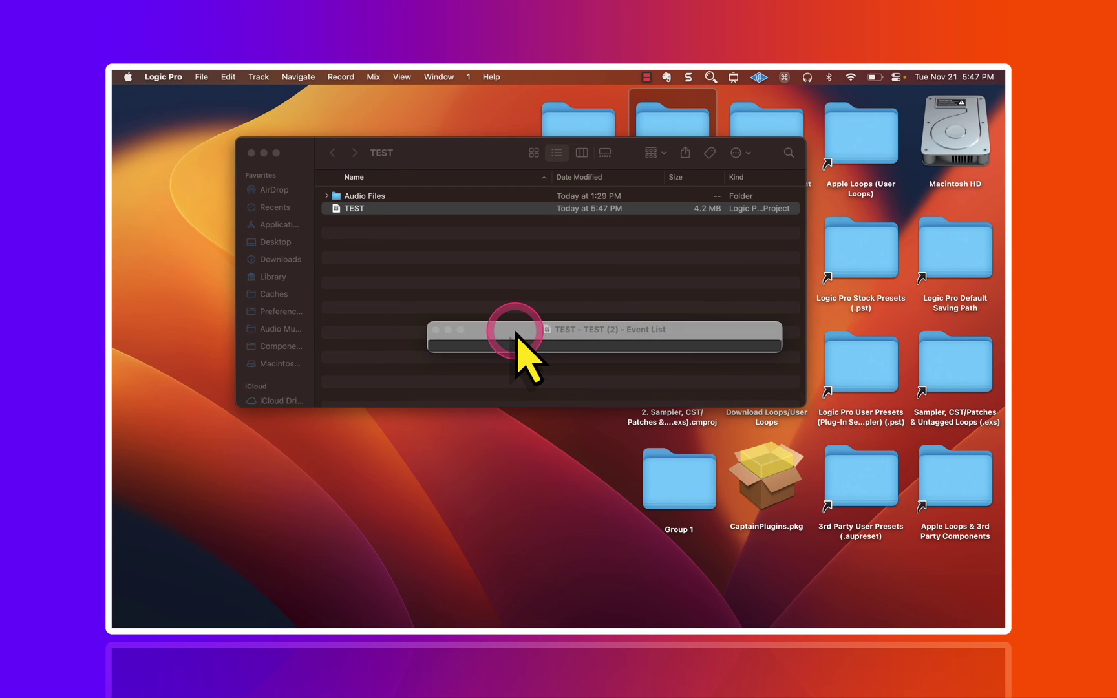
pyautogui.click(436, 329)
pyautogui.doubleClick(401, 213)
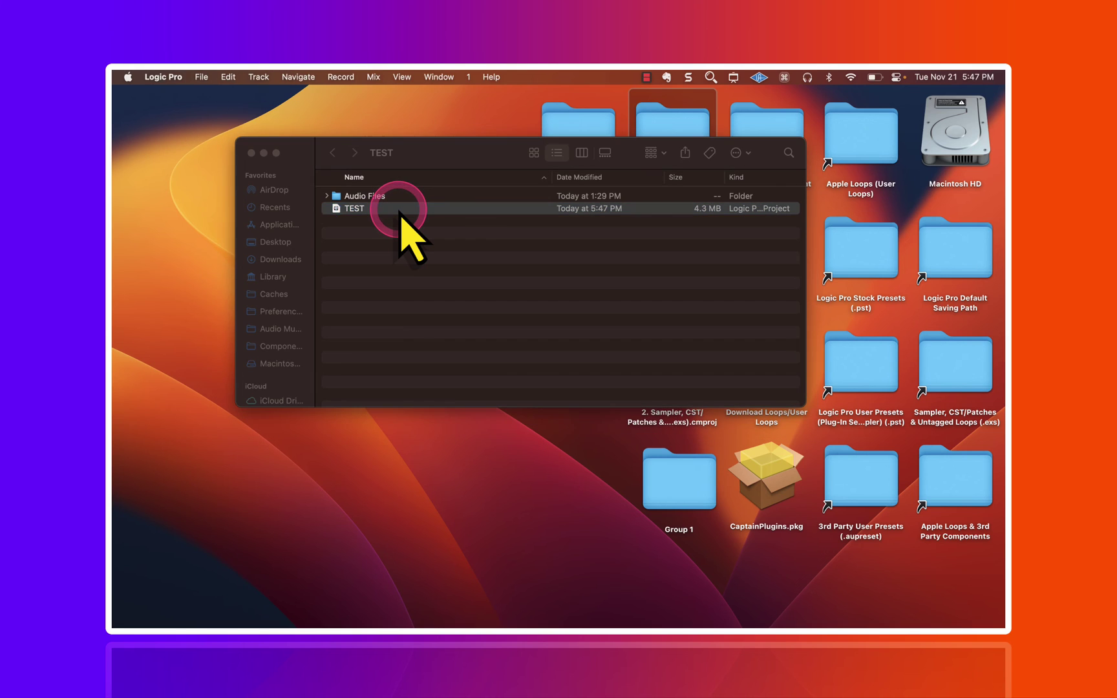
pyautogui.moveTo(511, 326); pyautogui.dragTo(516, 283)
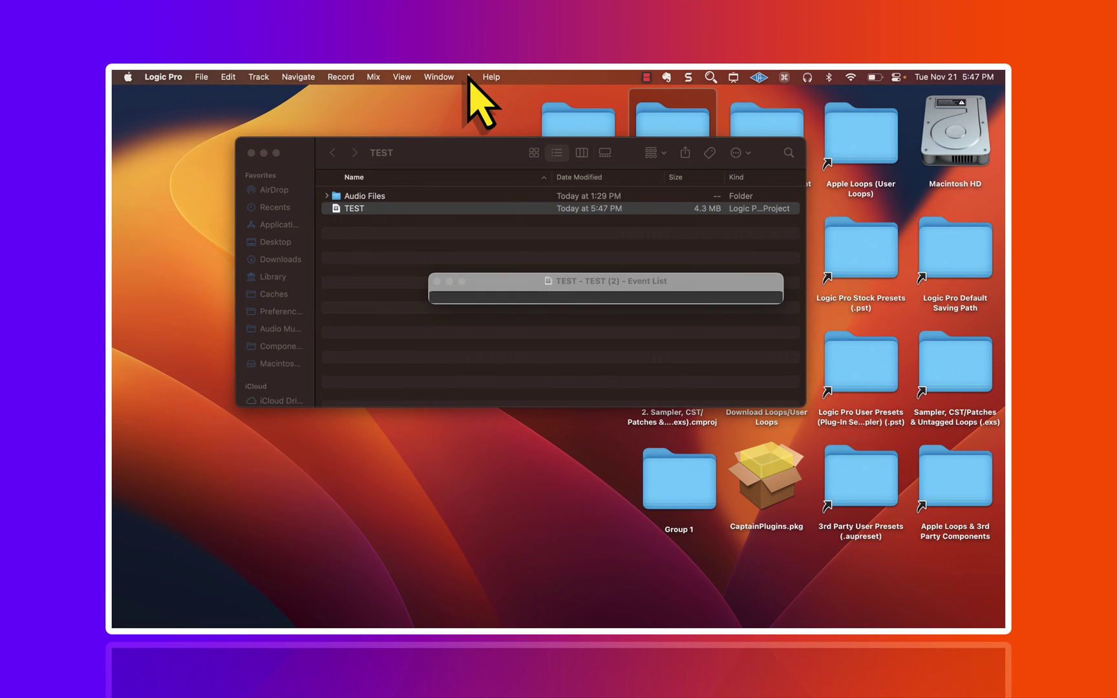
# - Bring back the project's main window with Open Main Window while only the Compressor window is open
pyautogui.click(469, 76)
pyautogui.click(446, 76)
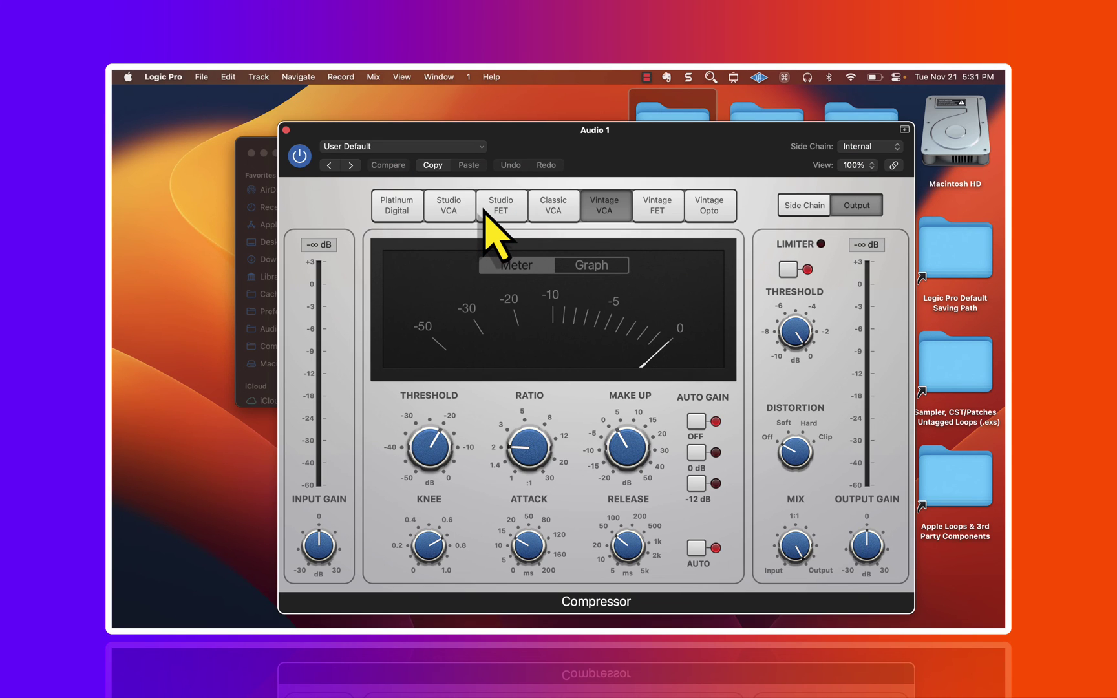
pyautogui.moveTo(484, 210)
pyautogui.mouseDown()
pyautogui.moveTo(451, 76)
pyautogui.moveTo(440, 78)
pyautogui.mouseUp()
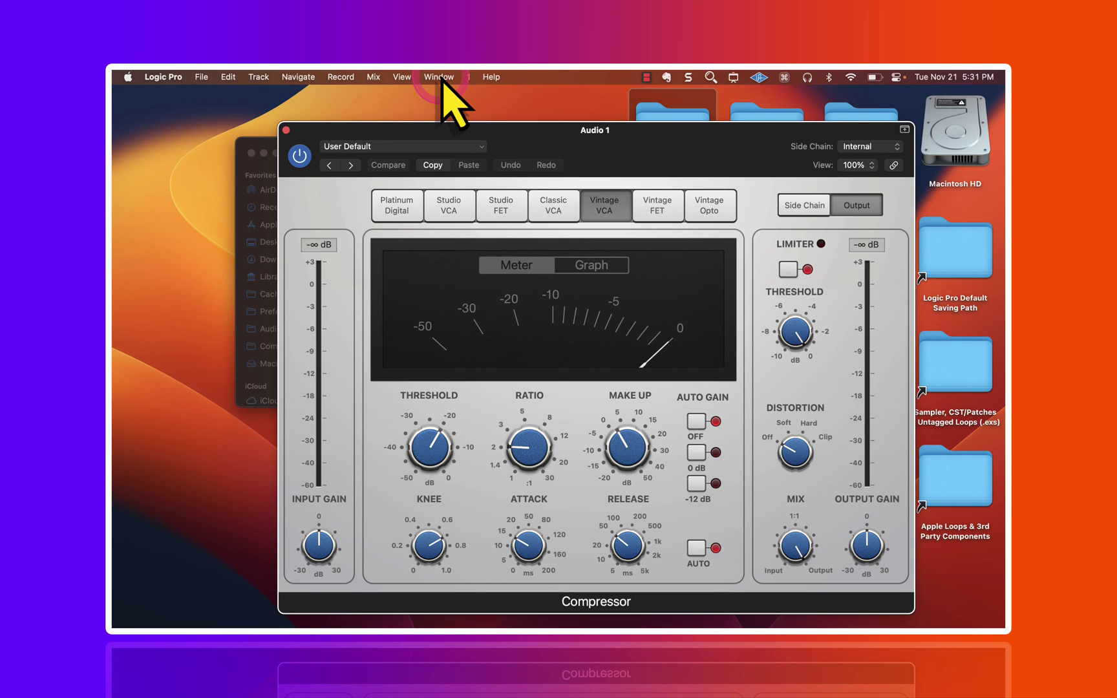
pyautogui.click(442, 78)
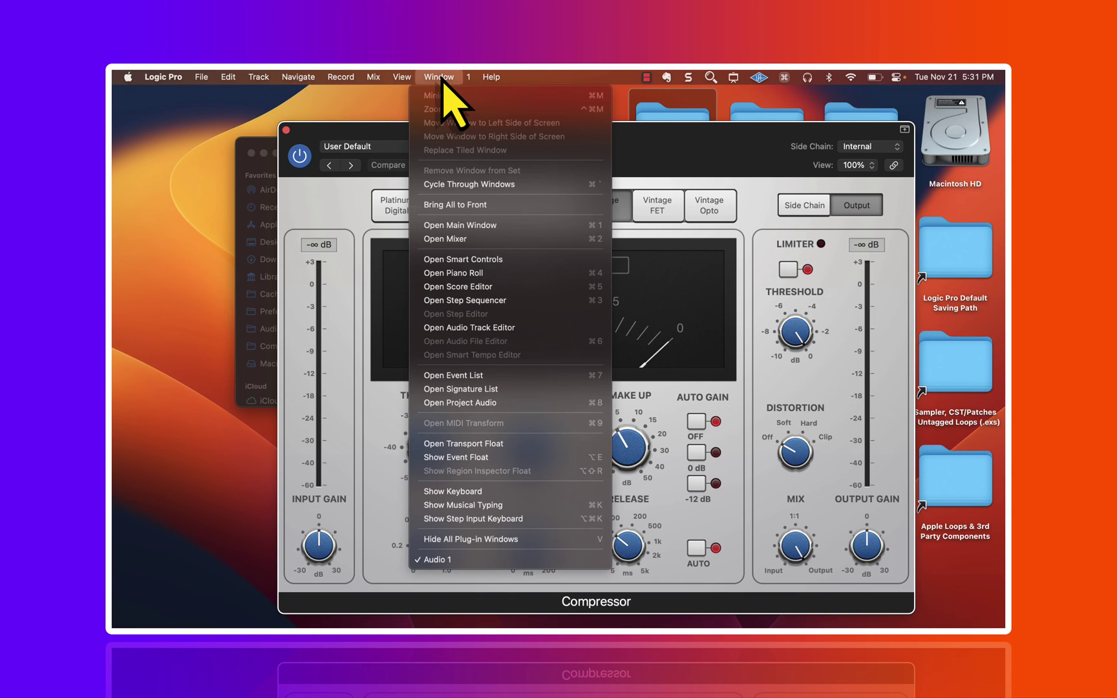
pyautogui.click(481, 249)
pyautogui.press('super+w')
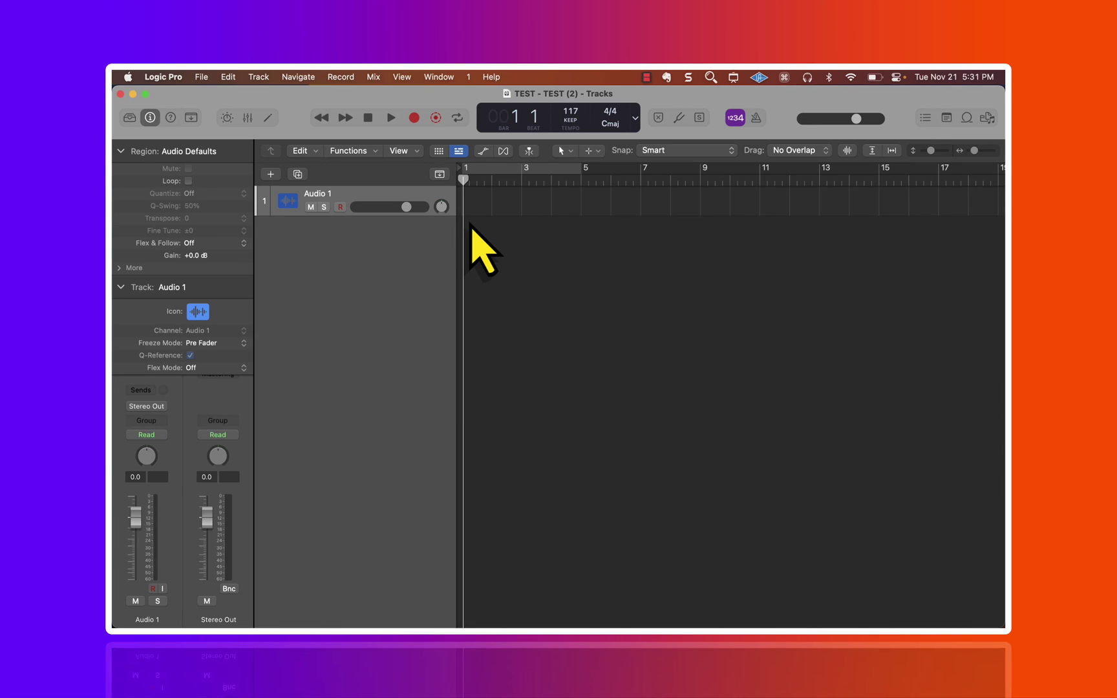
# - Show and hide the Mixer, Library and Smart Controls in the main window, one after another
pyautogui.press('x')
pyautogui.press('x')
pyautogui.press('y')
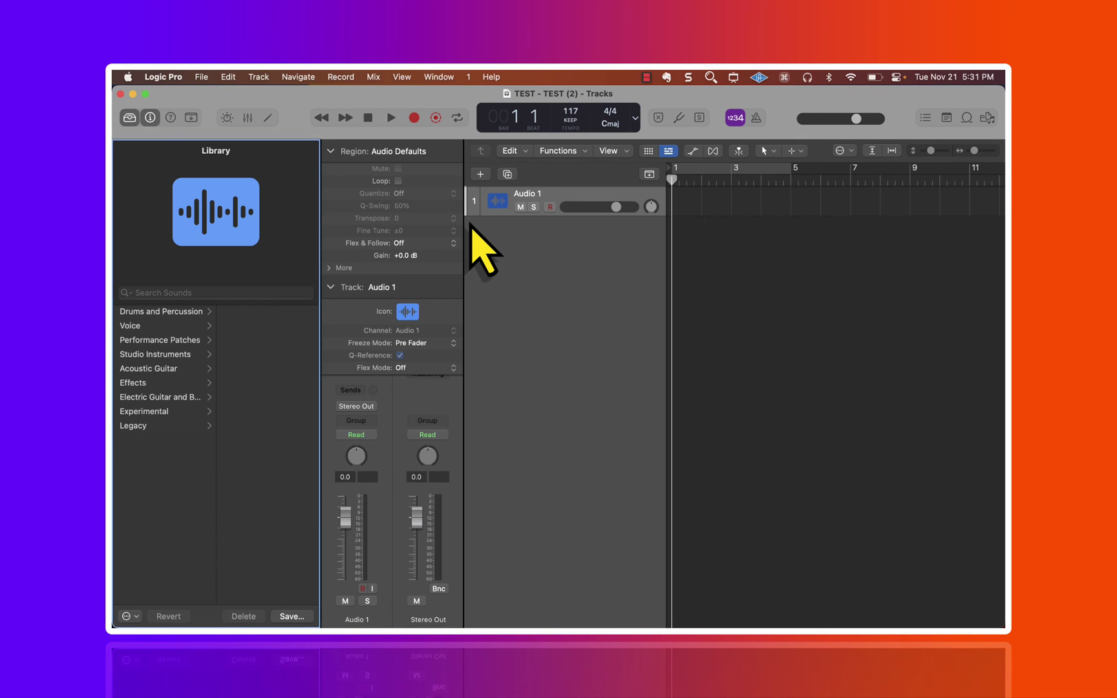
pyautogui.press('y')
pyautogui.press('b')
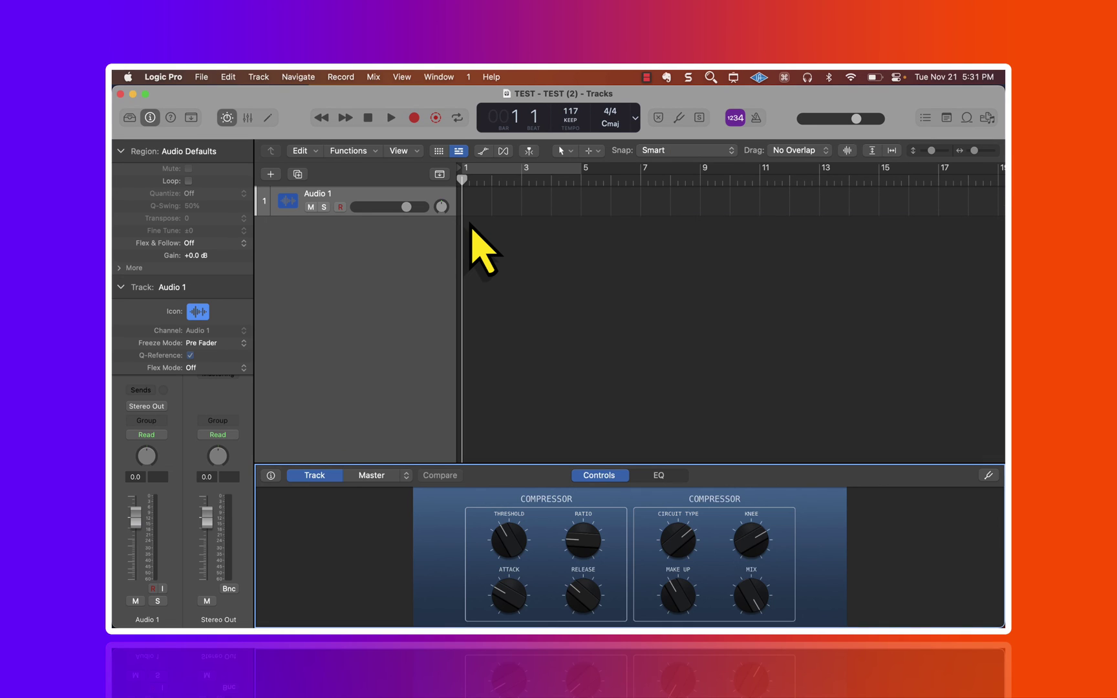
pyautogui.press('b')
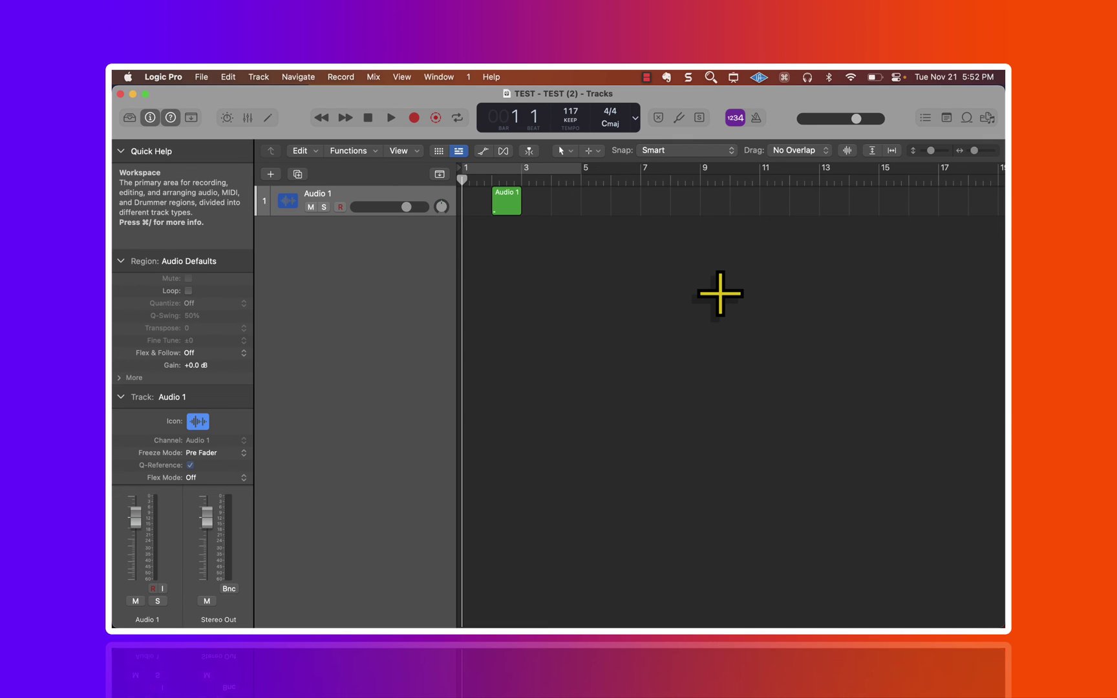
# - Open the Piano Roll in its own window and return to the Tracks window
pyautogui.click(678, 238)
pyautogui.click(438, 77)
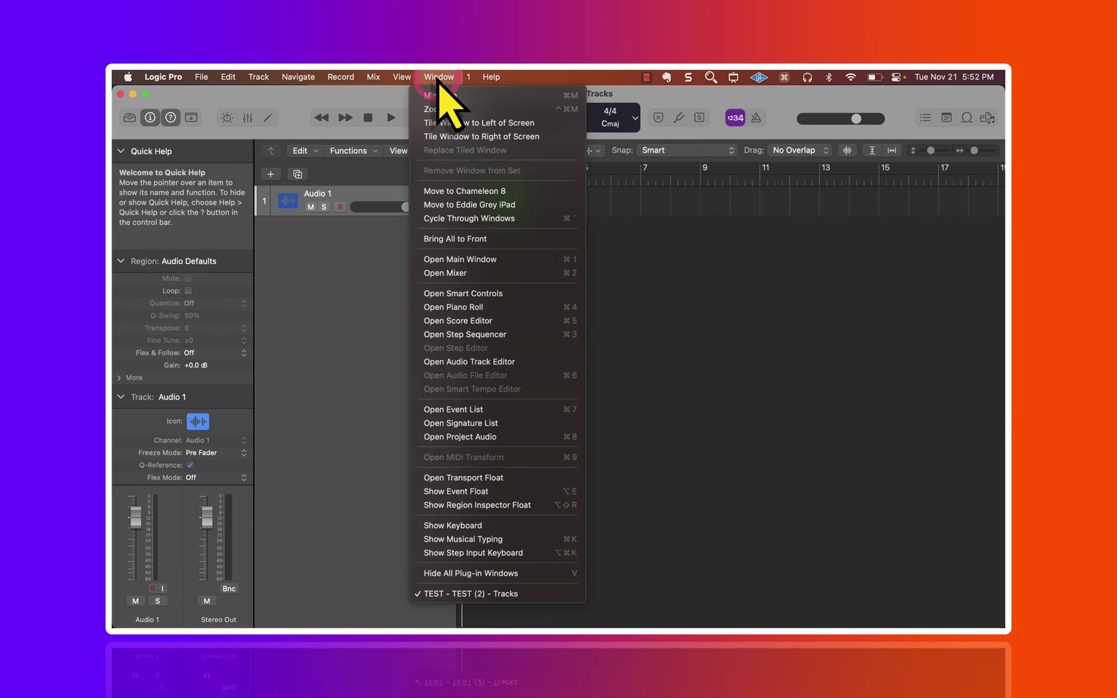
pyautogui.click(493, 308)
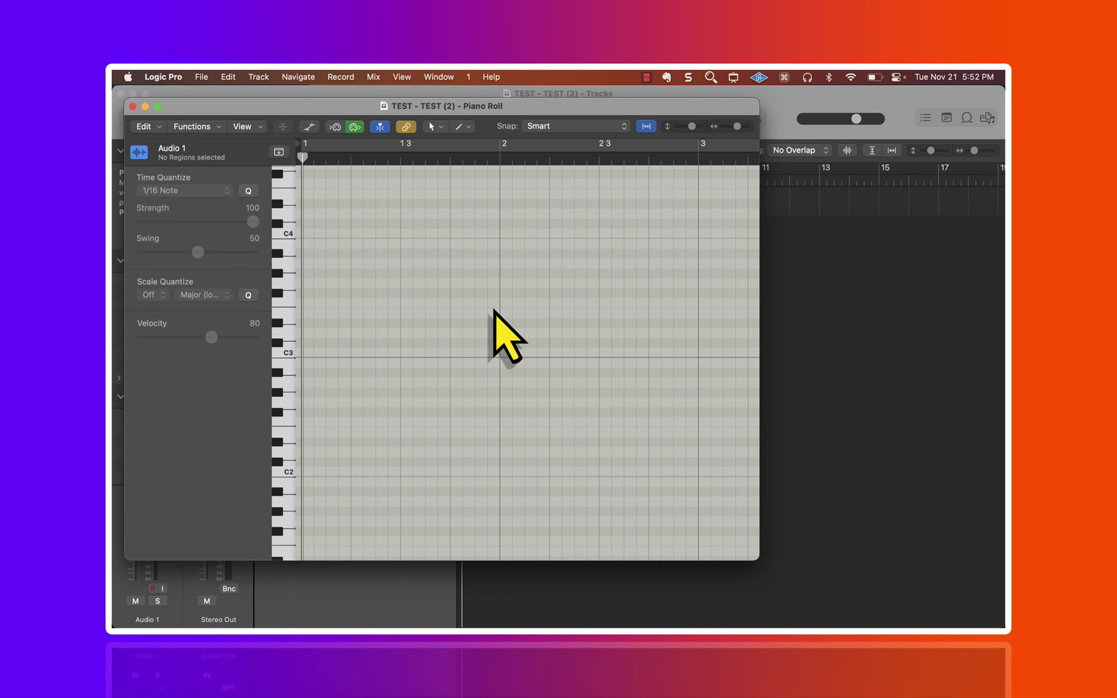
pyautogui.hotkey('ctrl', 'Up')
pyautogui.moveTo(414, 372); pyautogui.dragTo(734, 110)
pyautogui.click(610, 341)
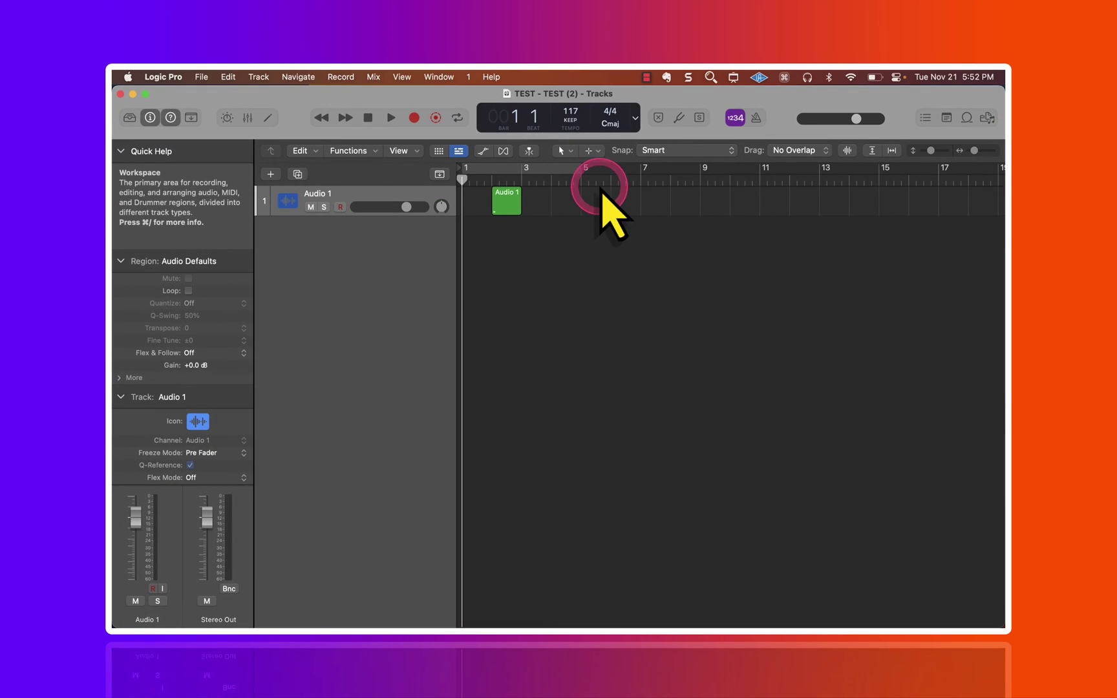
# - Select the Audio 1 region and show it in the separate Piano Roll window, without the Tracks window behind it
pyautogui.click(507, 200)
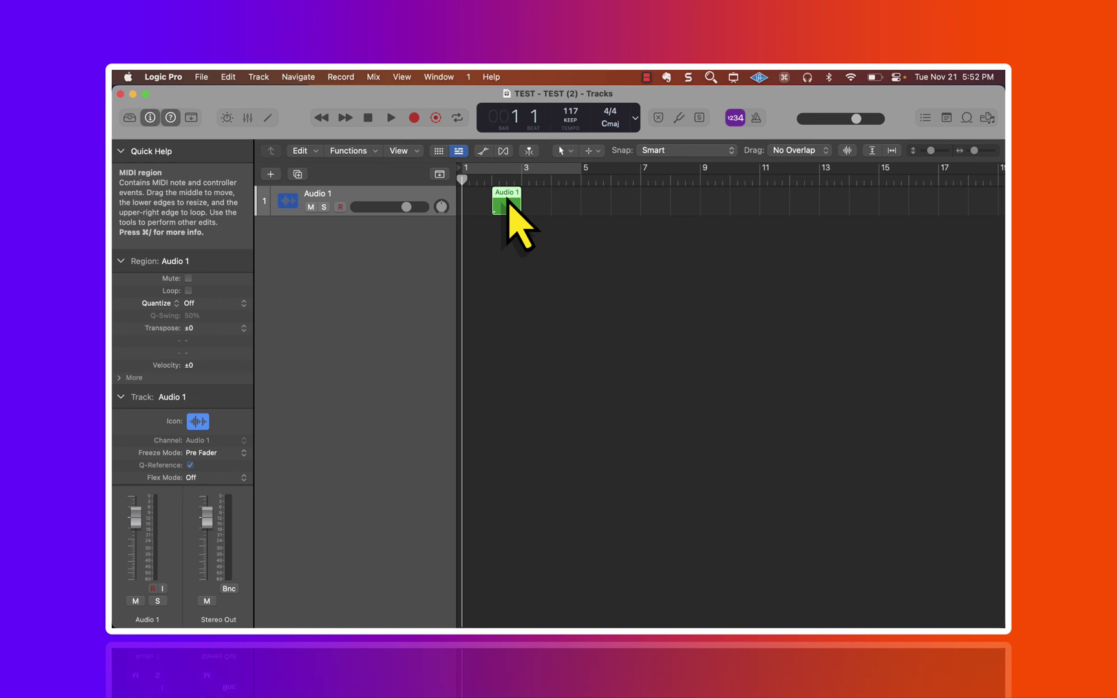
pyautogui.doubleClick(507, 200)
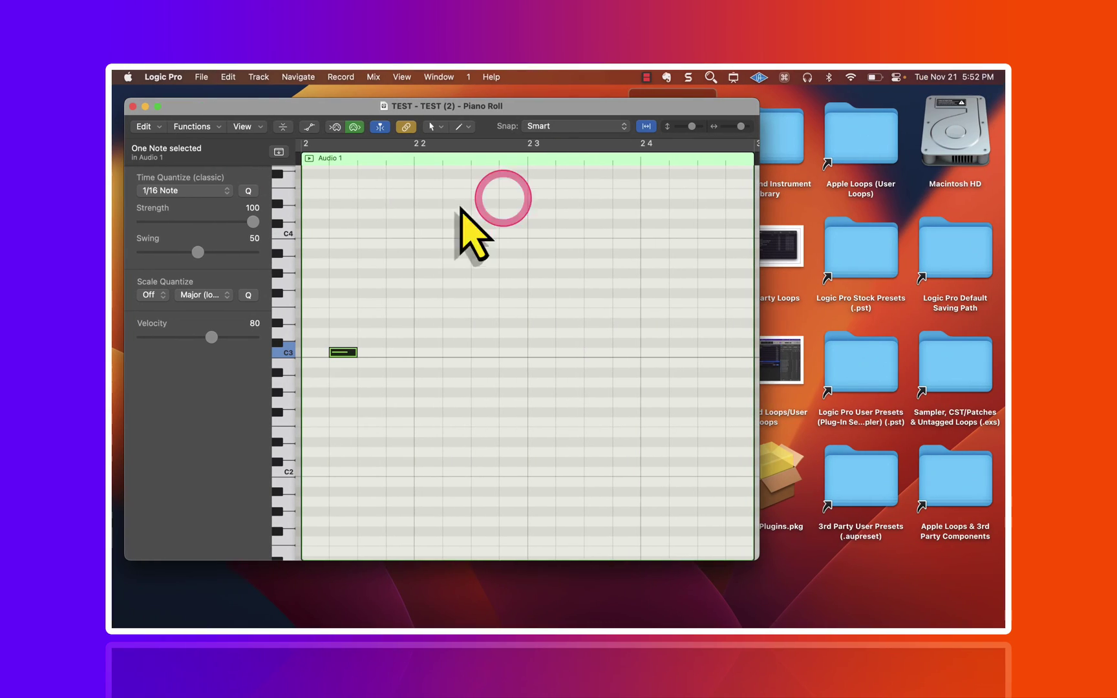
pyautogui.click(270, 139)
pyautogui.click(463, 278)
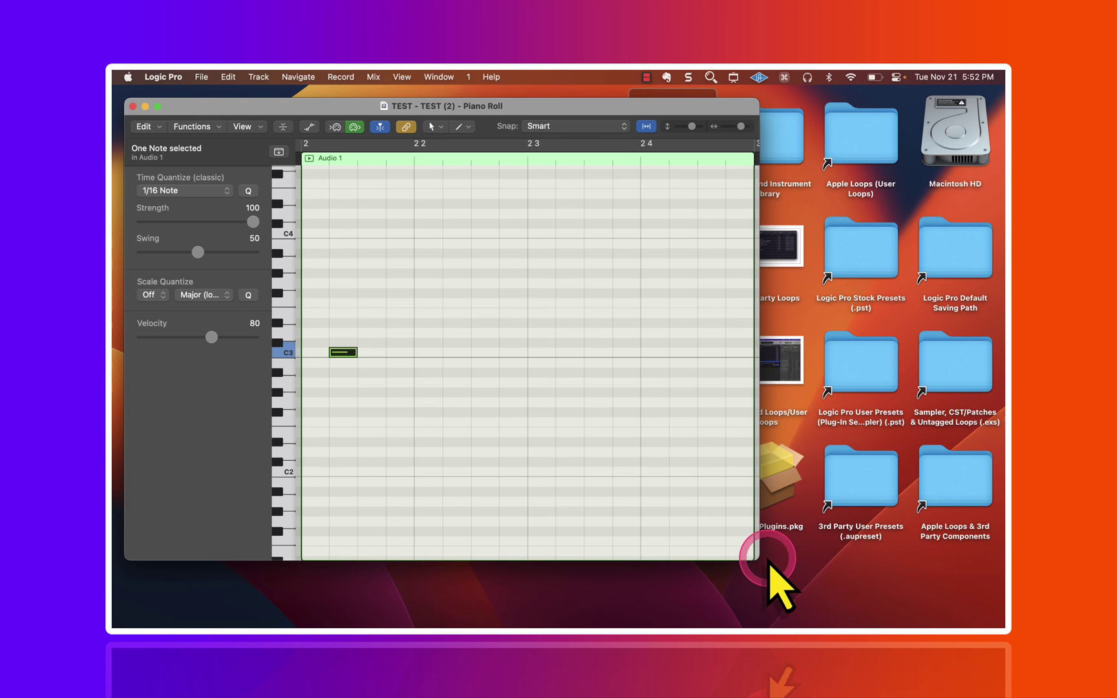
# - Enlarge the Piano Roll window to fill the screen, align it below the menu bar and return to the Tracks window
pyautogui.moveTo(757, 559); pyautogui.dragTo(1003, 626)
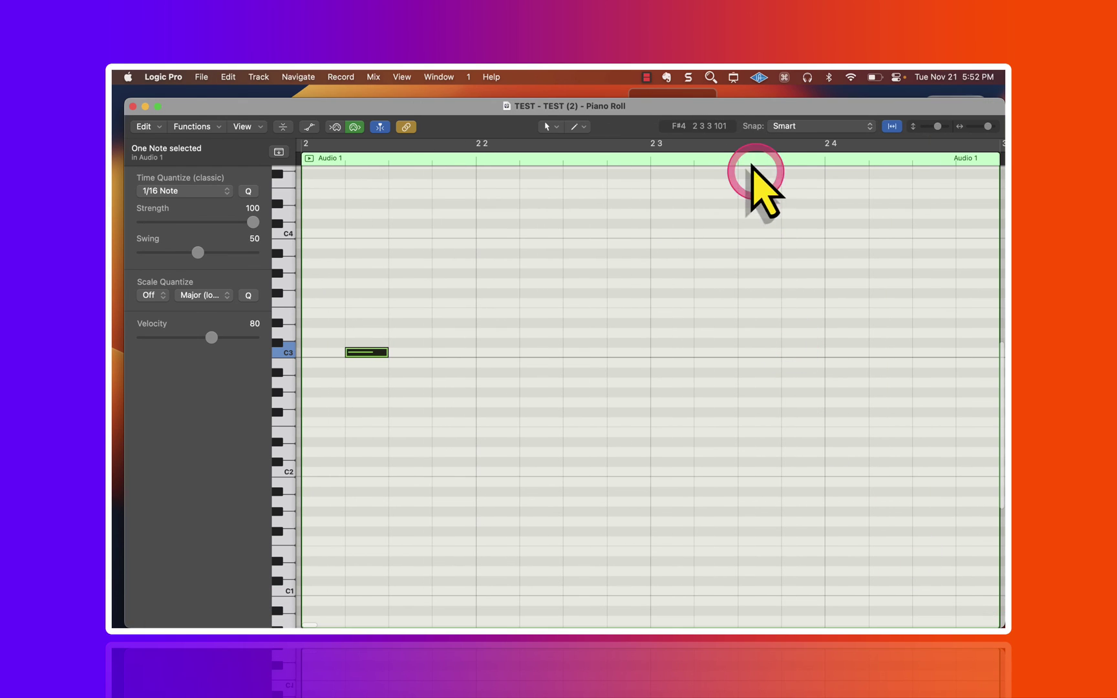
pyautogui.moveTo(693, 104); pyautogui.dragTo(689, 29)
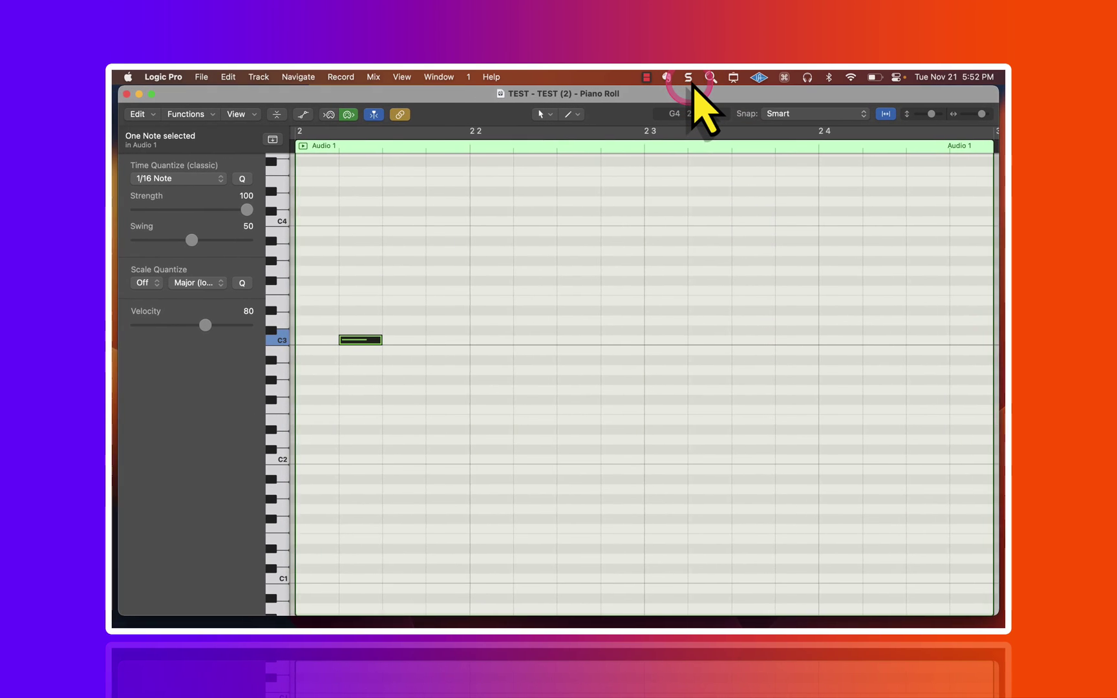
pyautogui.click(541, 225)
pyautogui.press('super+w')
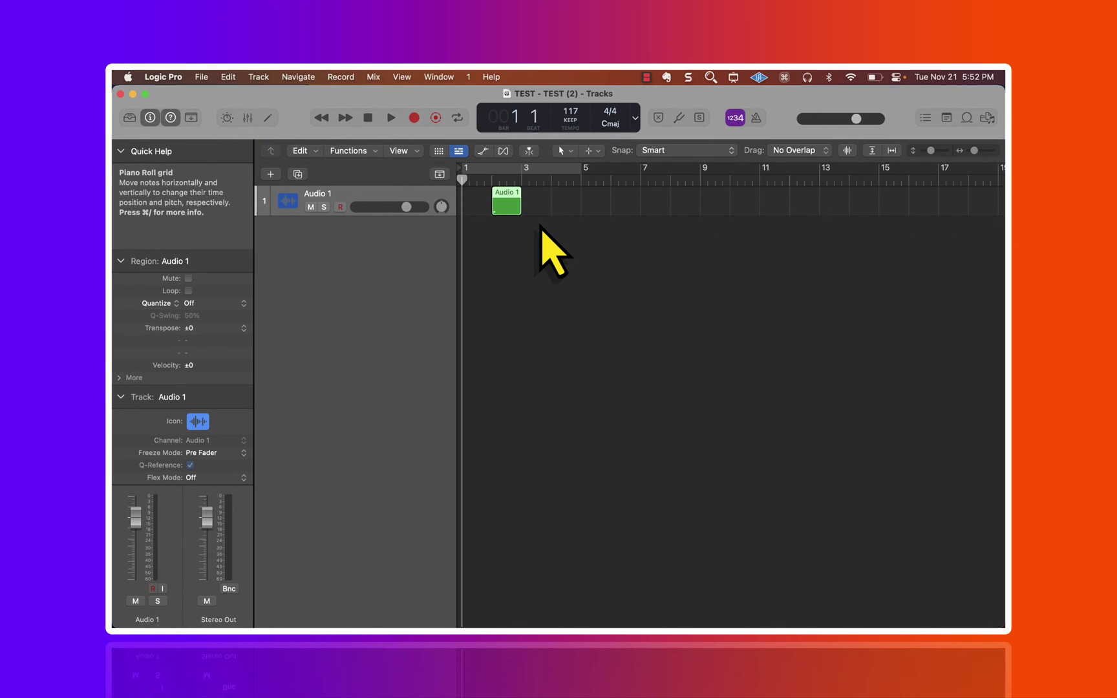
pyautogui.click(469, 78)
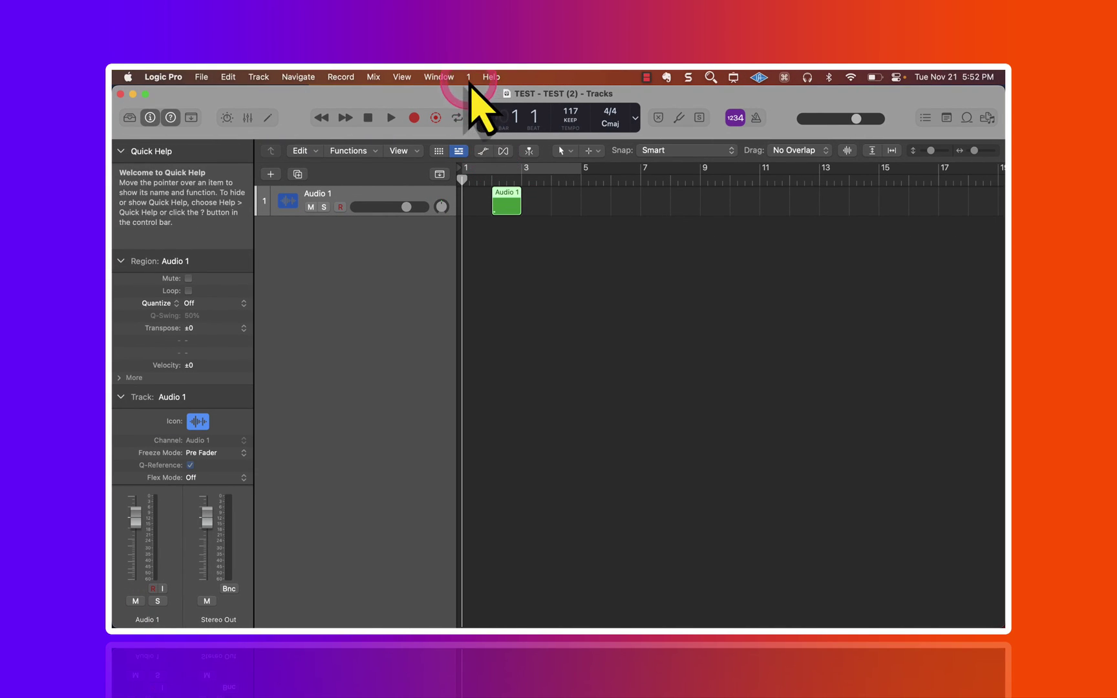
pyautogui.click(445, 79)
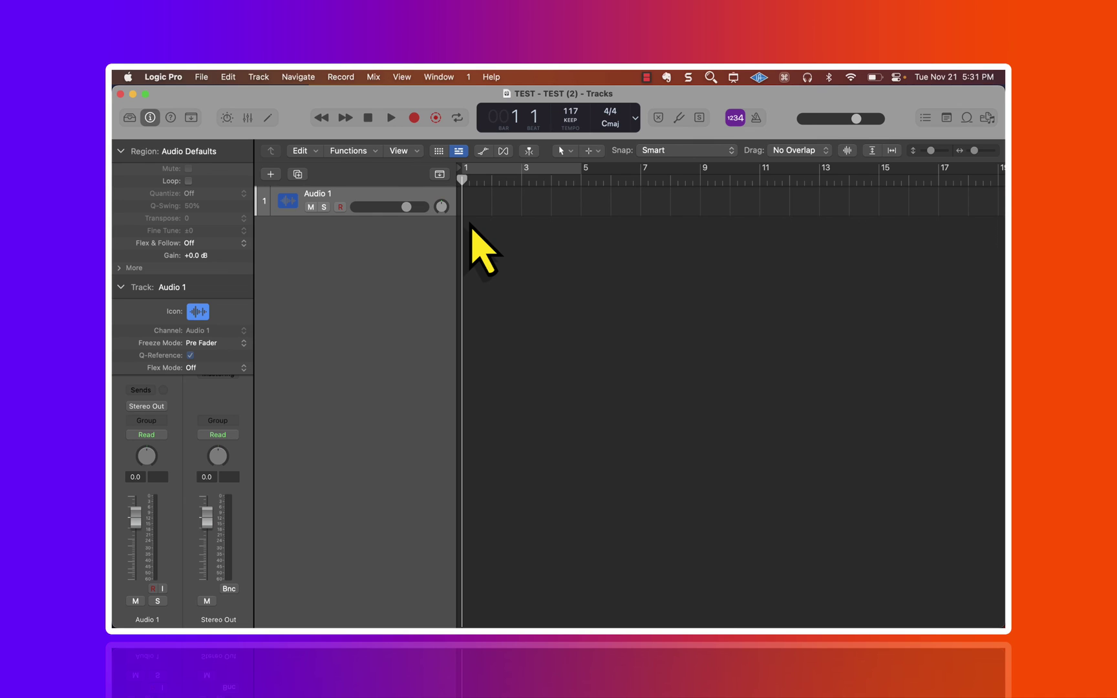
# - Save the TEST project, then quit Logic Pro after reviewing the available commands for closing and quitting
pyautogui.press('super+s')
pyautogui.click(202, 78)
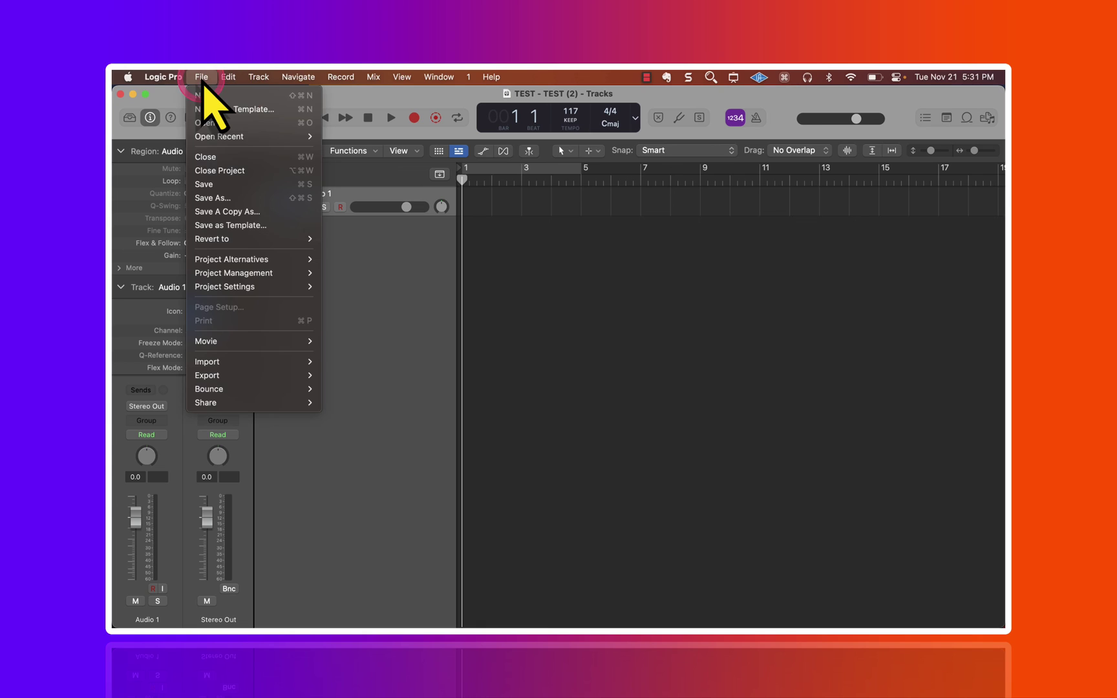
pyautogui.click(231, 158)
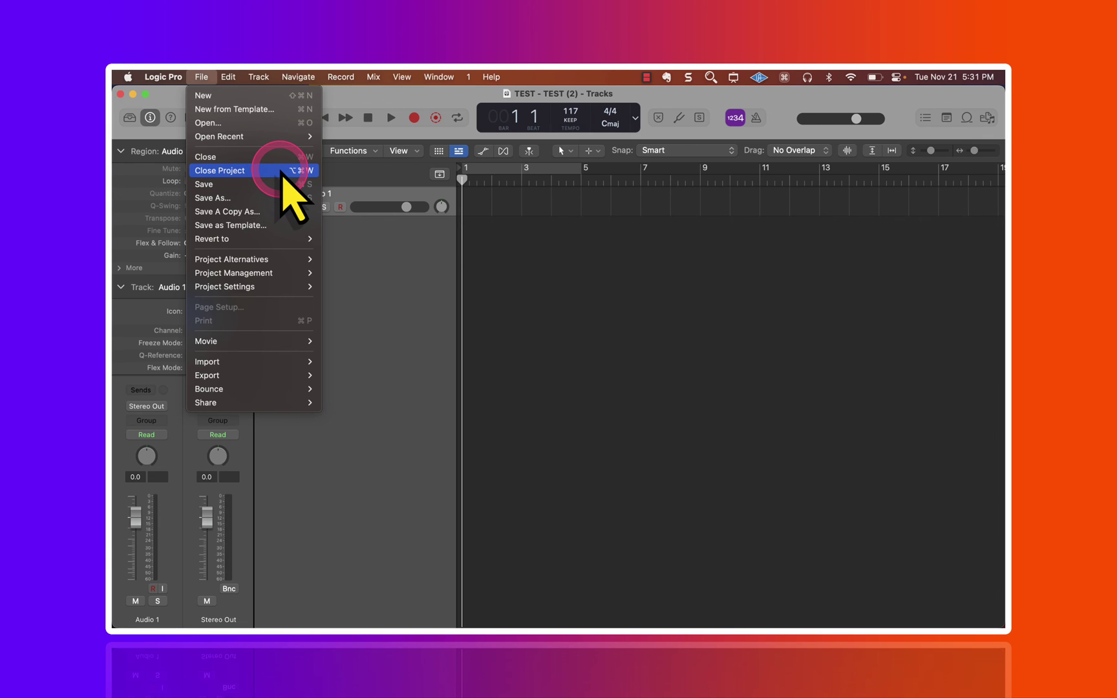
pyautogui.click(165, 77)
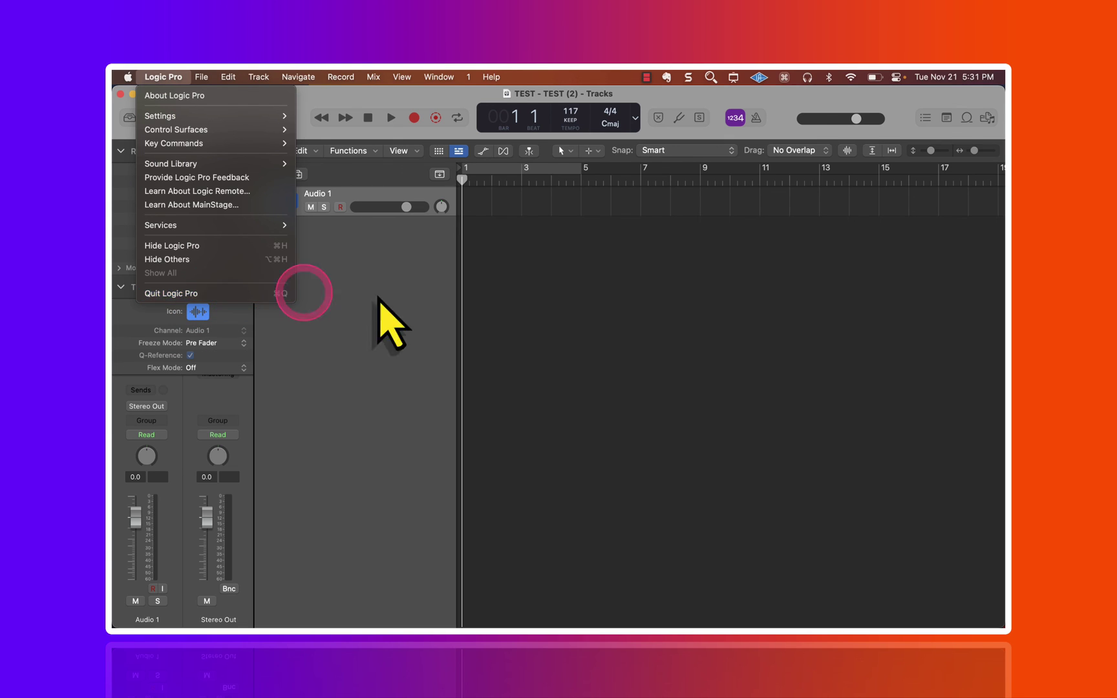
pyautogui.click(411, 308)
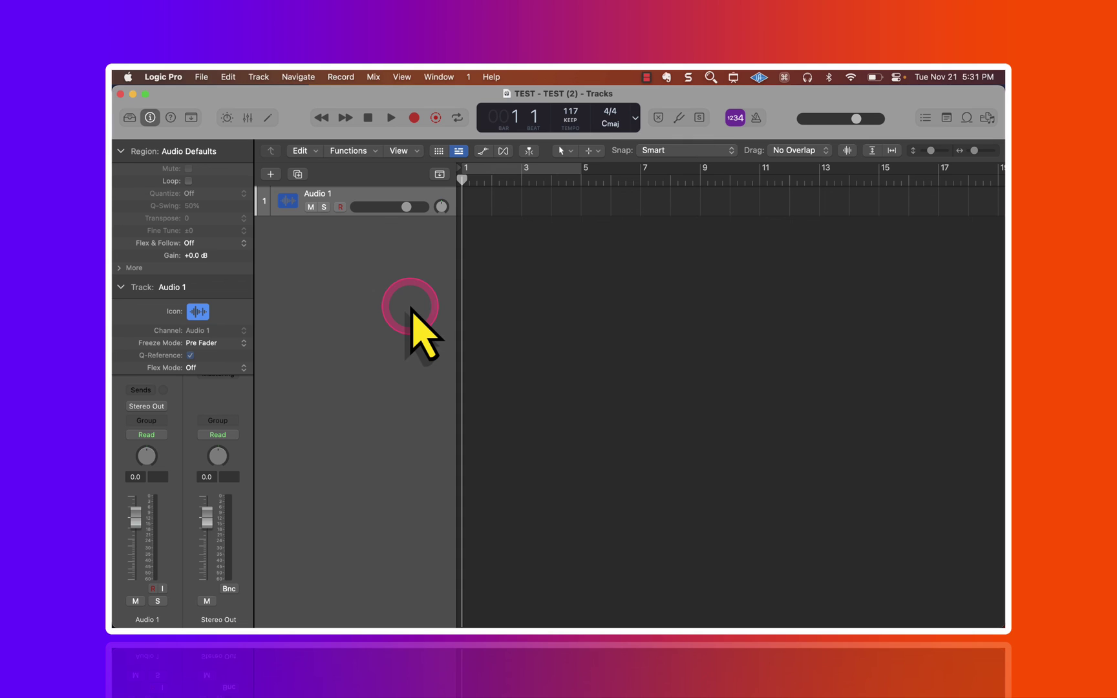
pyautogui.press('super+q')
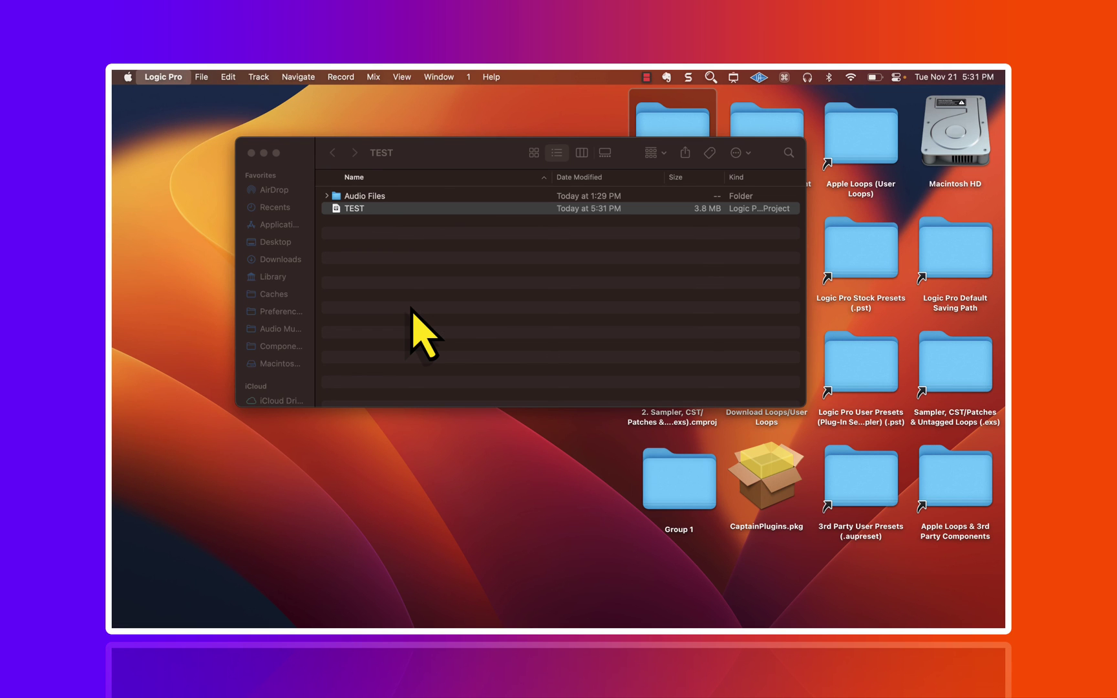
# - Reopen the TEST project from its project folder in Finder
pyautogui.click(437, 210)
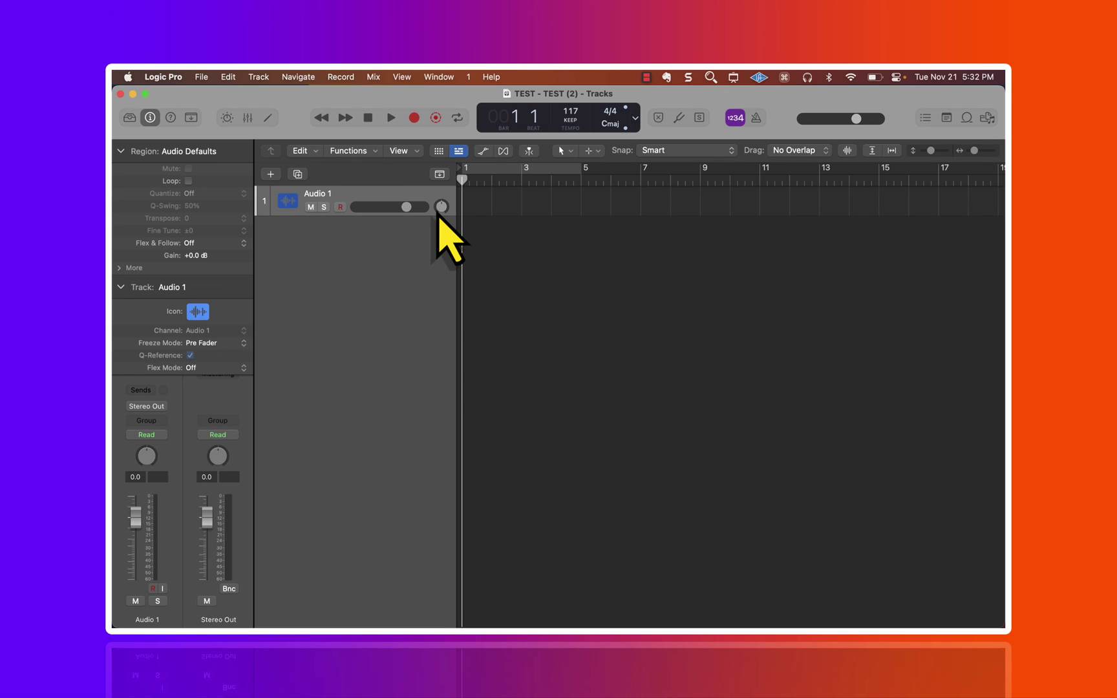
pyautogui.click(645, 76)
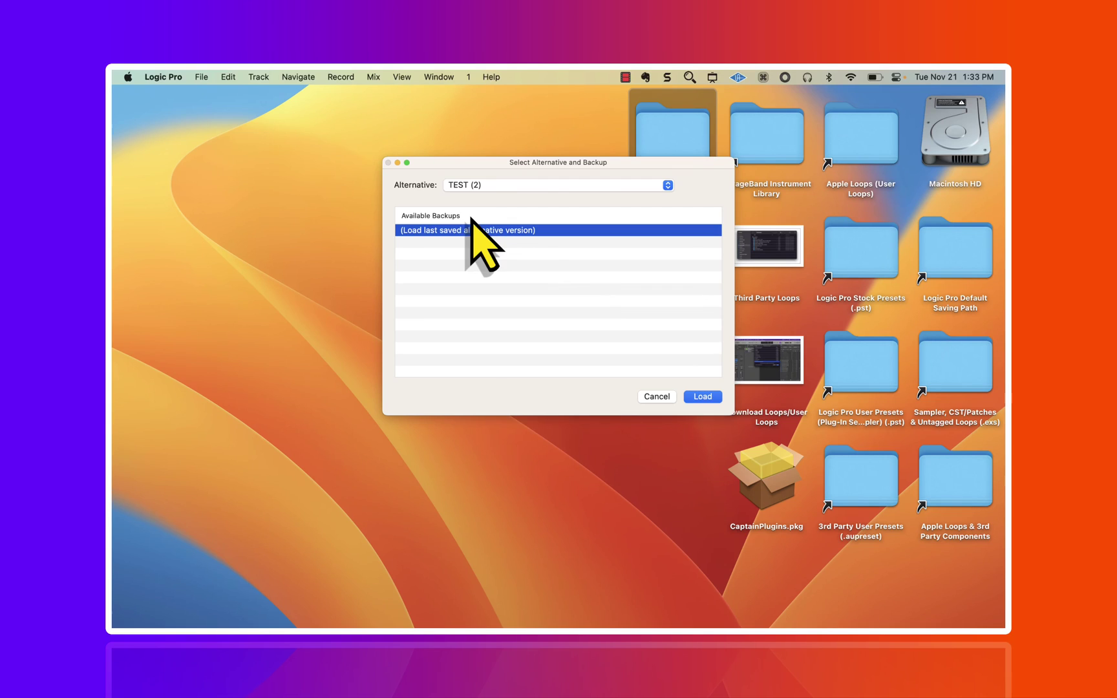
# - Switch to Finder from the alternative and backup selection and select the Sampler, CST/Patches & Untagged Loops (.exs) folder on the desktop
pyautogui.click(655, 324)
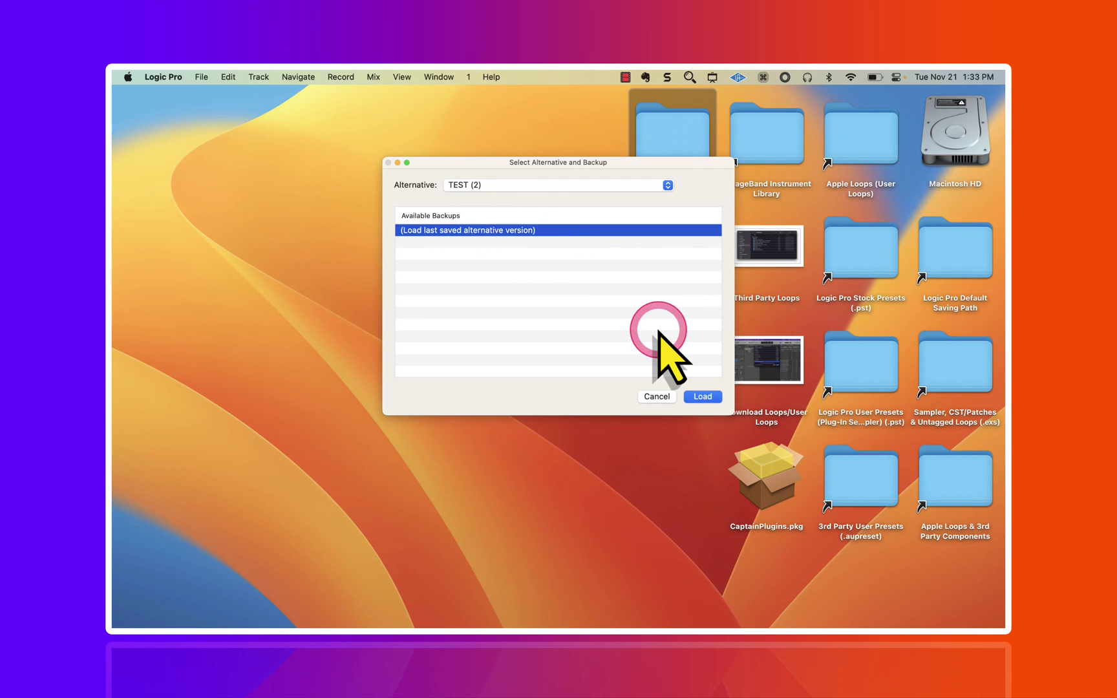
pyautogui.click(922, 372)
pyautogui.click(957, 374)
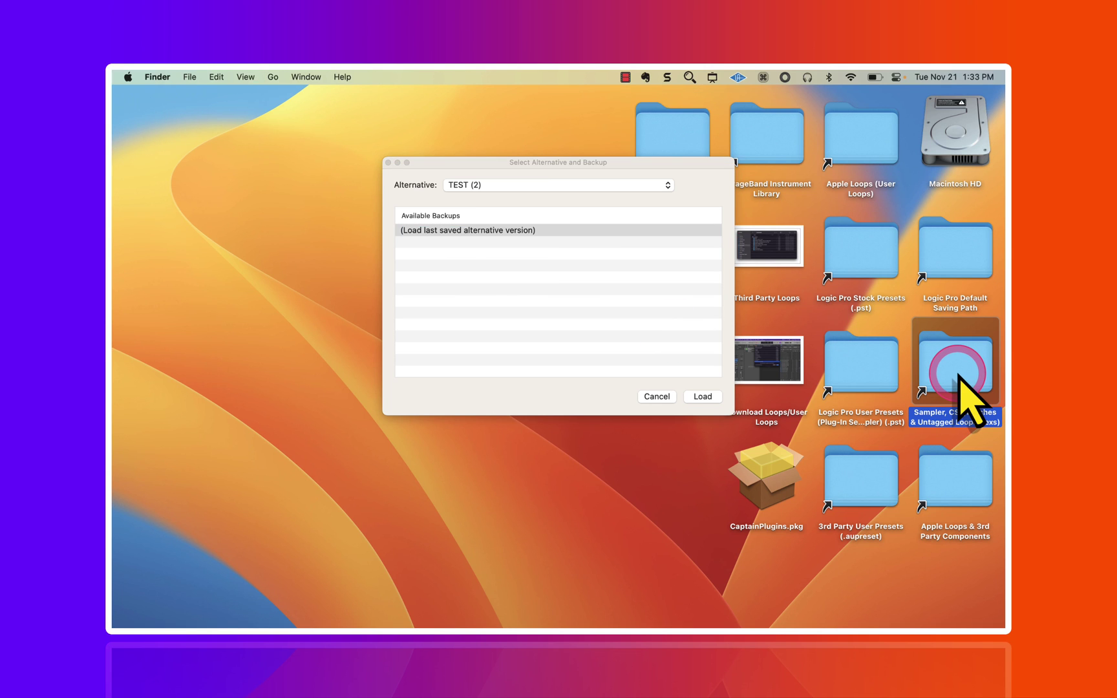